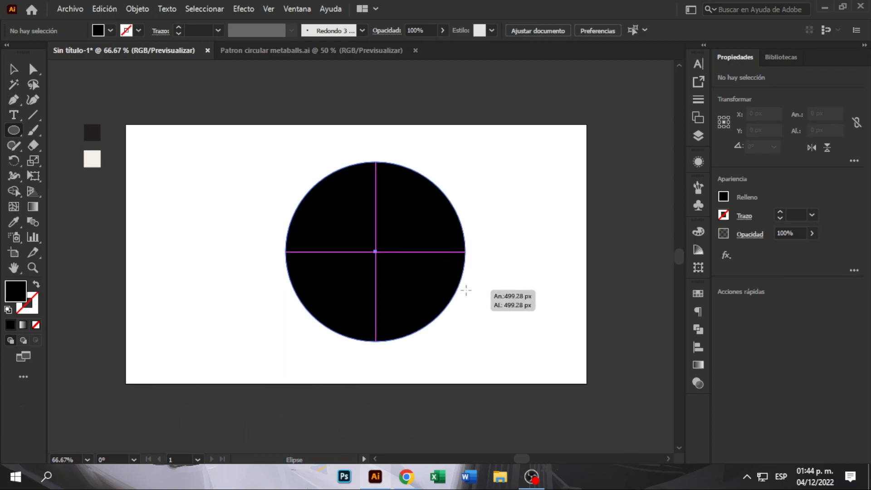
- Centre the large black circle on the artboard both vertically and horizontally
left_click(19, 69)
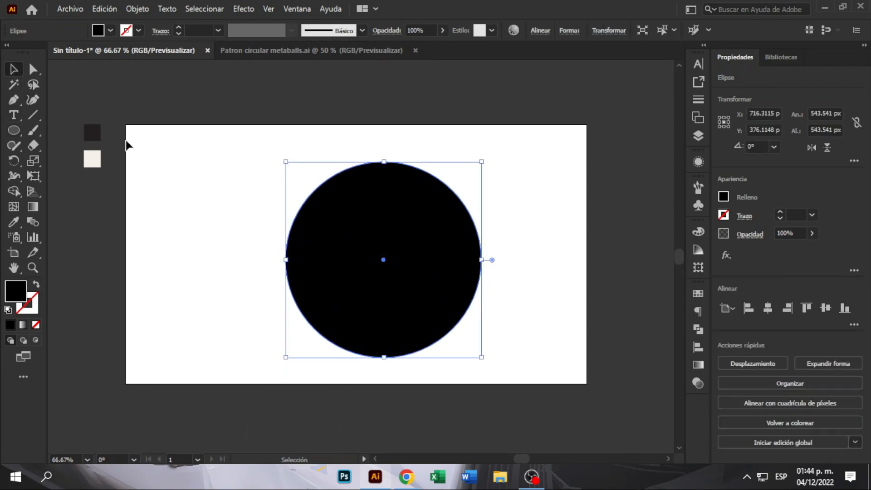
left_click(826, 308)
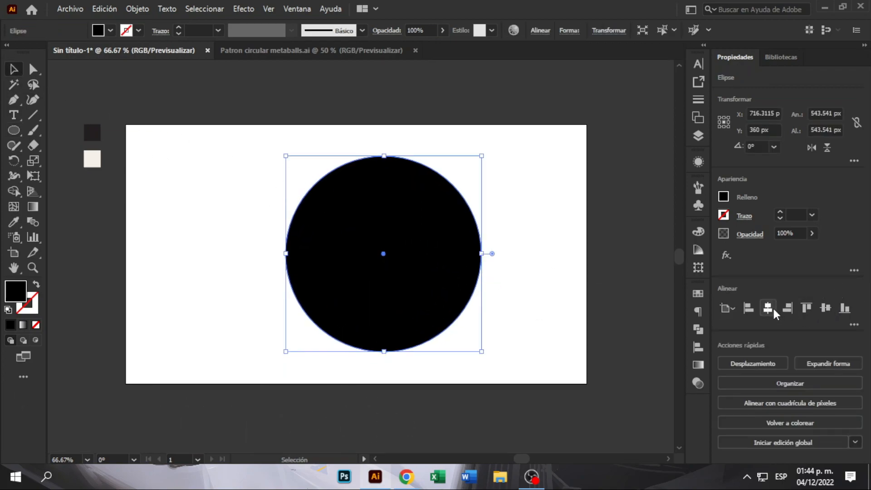
left_click(773, 309)
left_click(482, 224)
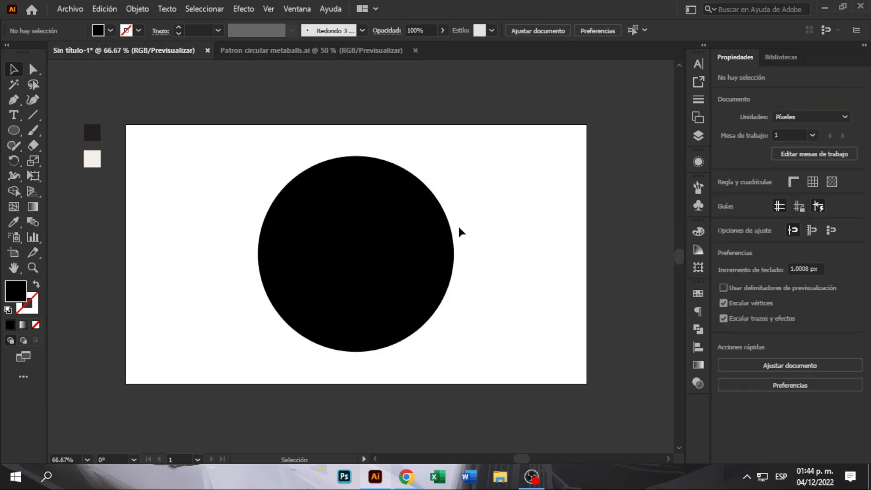
- Swap the large circle's fill and stroke so it has no fill and a black outline
left_click(389, 243)
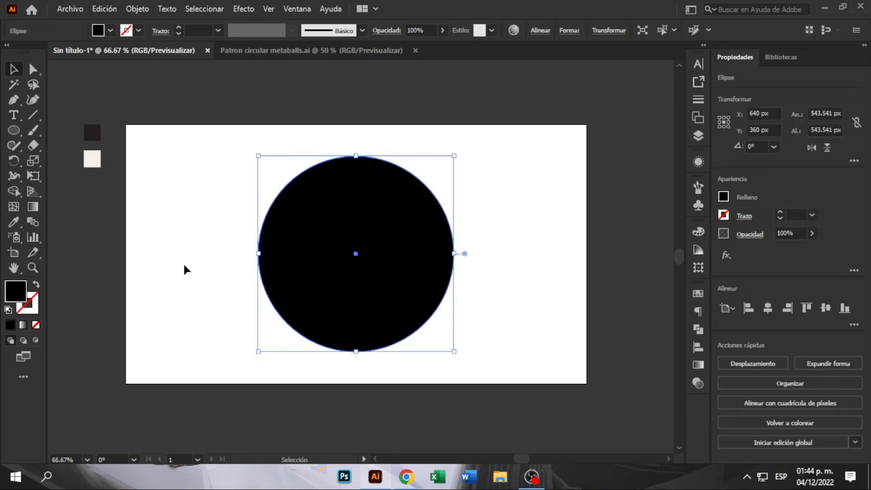
left_click(37, 286)
left_click(207, 254)
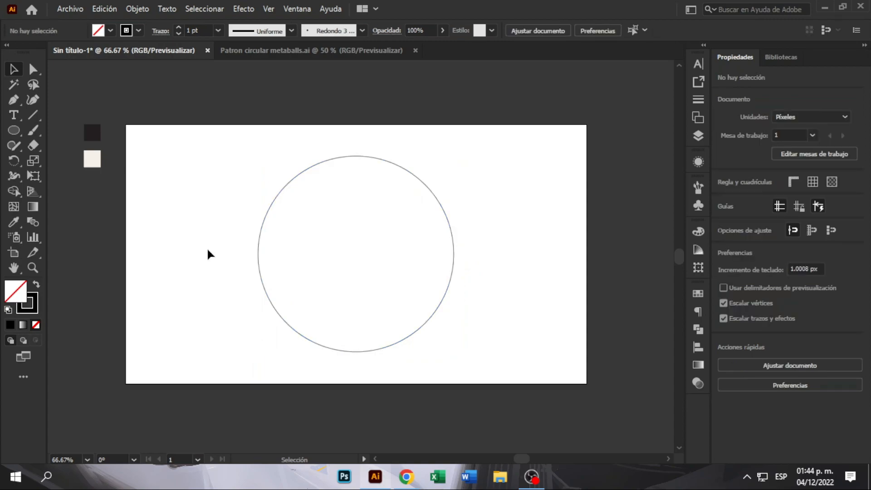
- Draw a small circle about 119 px wide and centre it on the artboard inside the large one
left_click(13, 132)
left_click_drag(316, 212, 359, 255)
left_click(14, 69)
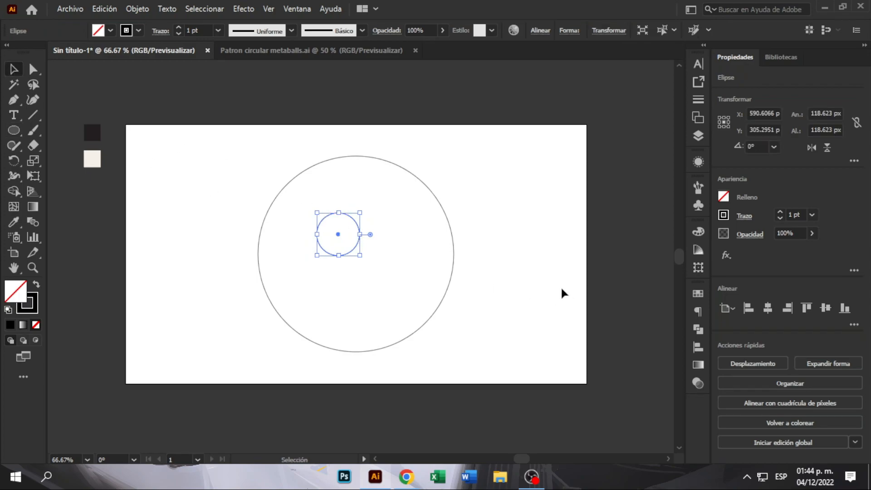
left_click(824, 308)
left_click(768, 307)
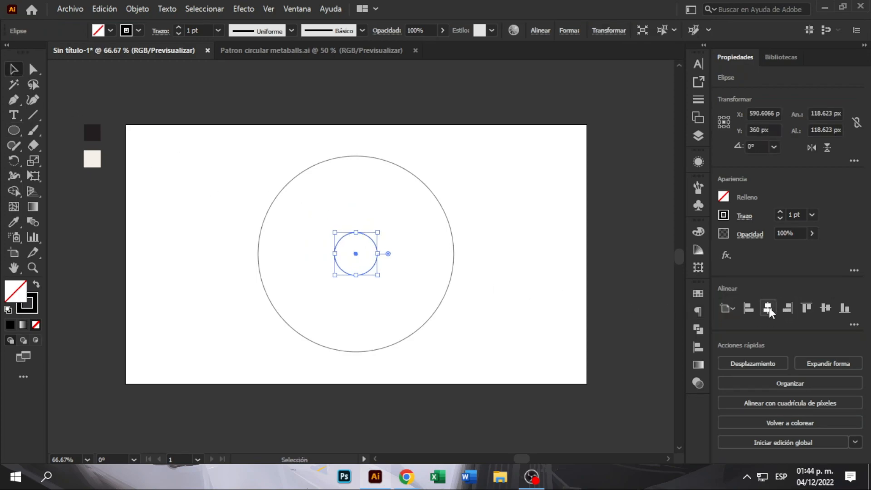
left_click(469, 242)
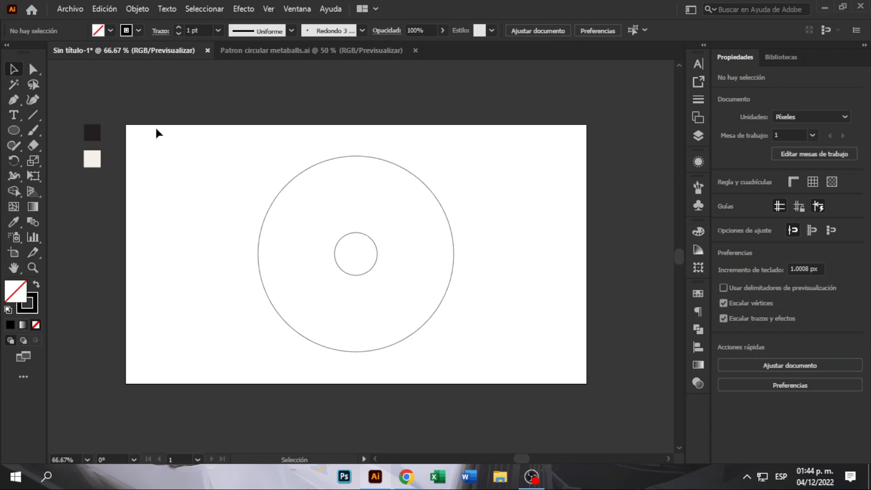
- Swap the small circle's fill and stroke so it is solid black without an outline
left_click(357, 254)
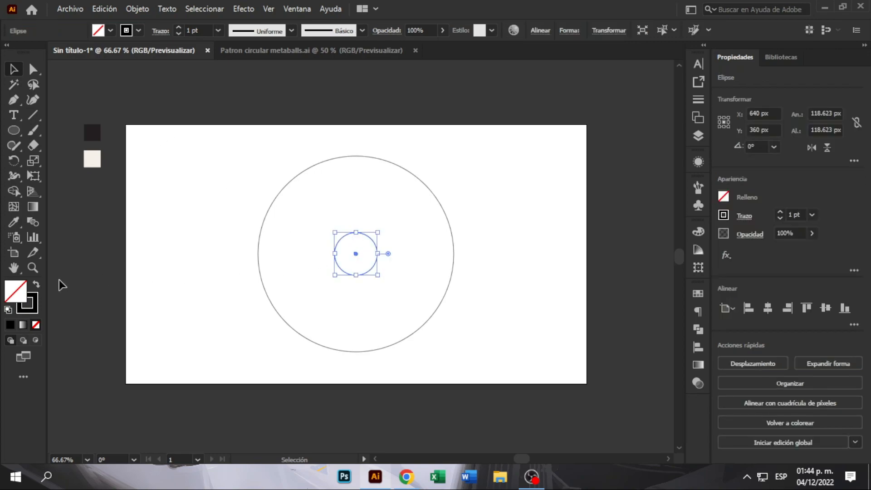
left_click(35, 285)
left_click(215, 227)
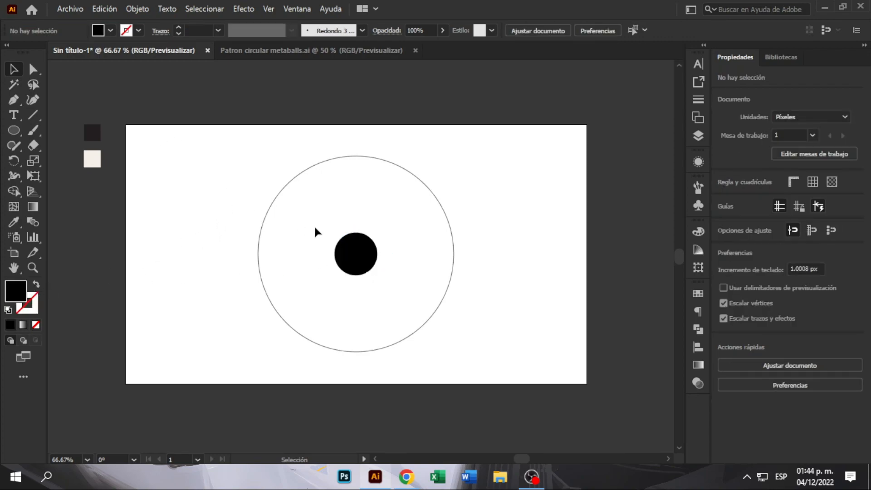
- Show the document rulers
left_click(268, 9)
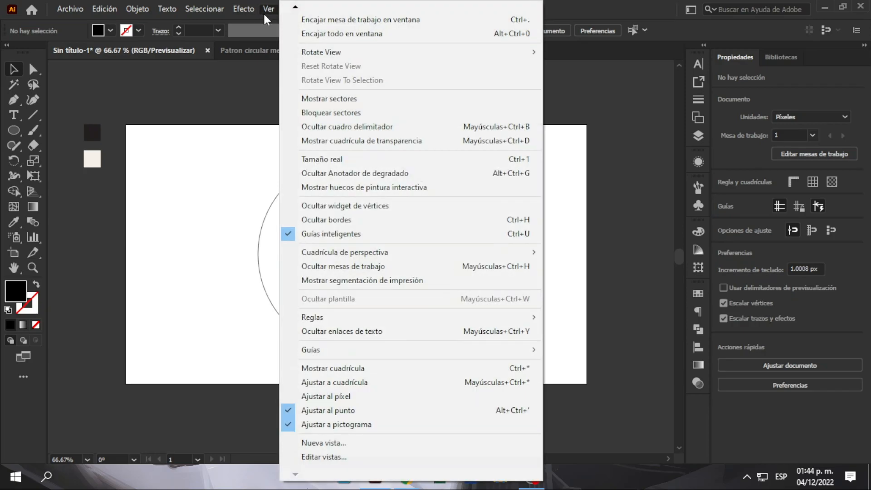
mouse_move(449, 318)
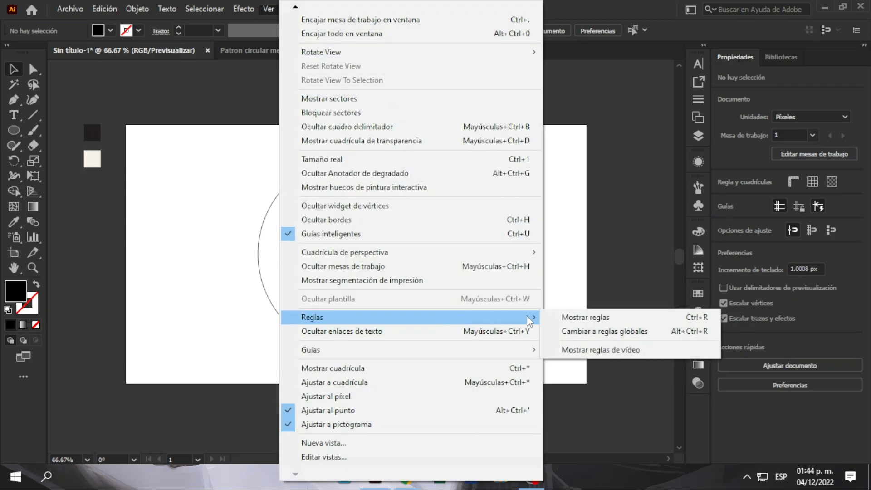
left_click(605, 321)
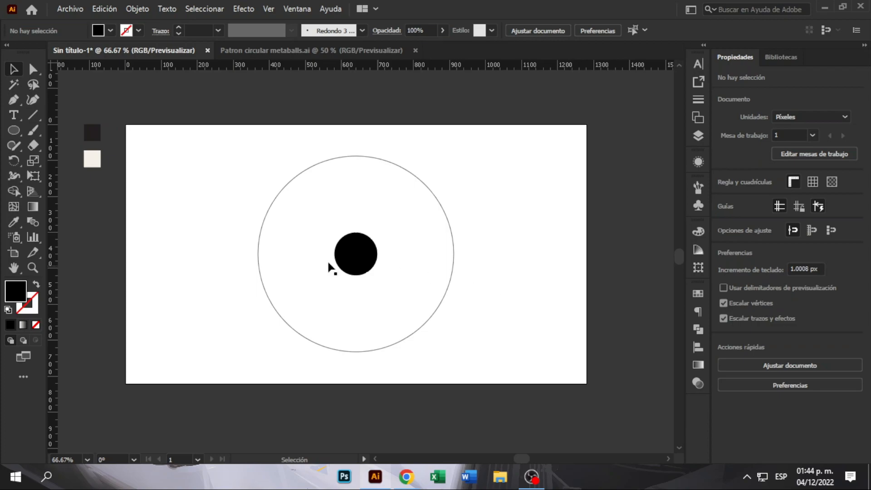
- Place one vertical and one horizontal guide crossing at the centre of the circles
left_click_drag(56, 247, 260, 254)
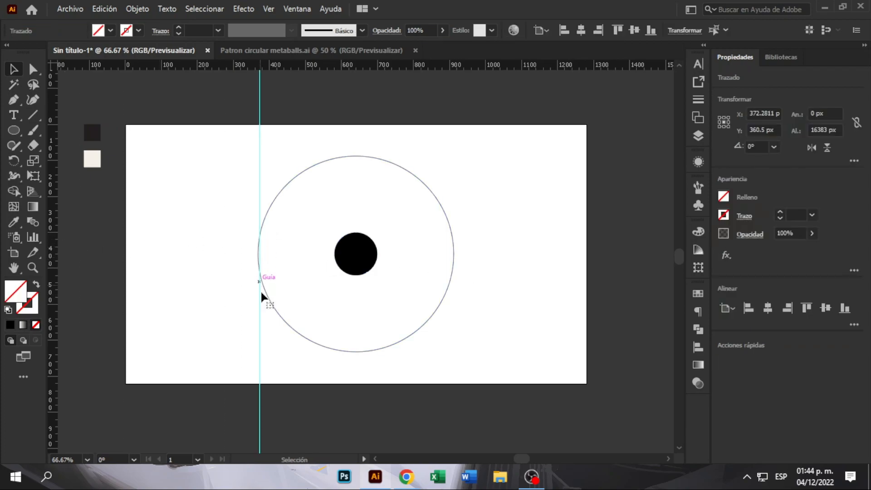
left_click_drag(261, 304, 355, 296)
left_click_drag(457, 66, 436, 256)
left_click(408, 232)
- Duplicate the small black circle straight up so the copy is centred on the top point of the large circle's outline
left_click(375, 250)
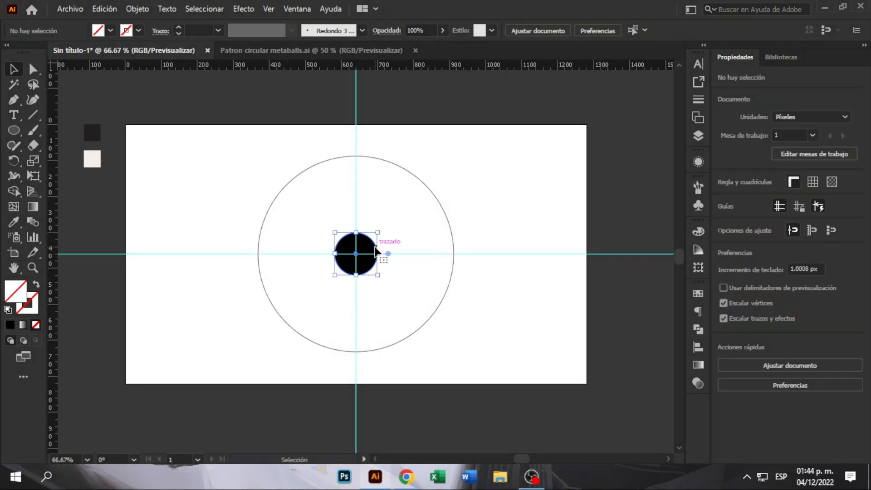
left_click(406, 230)
left_click(371, 247)
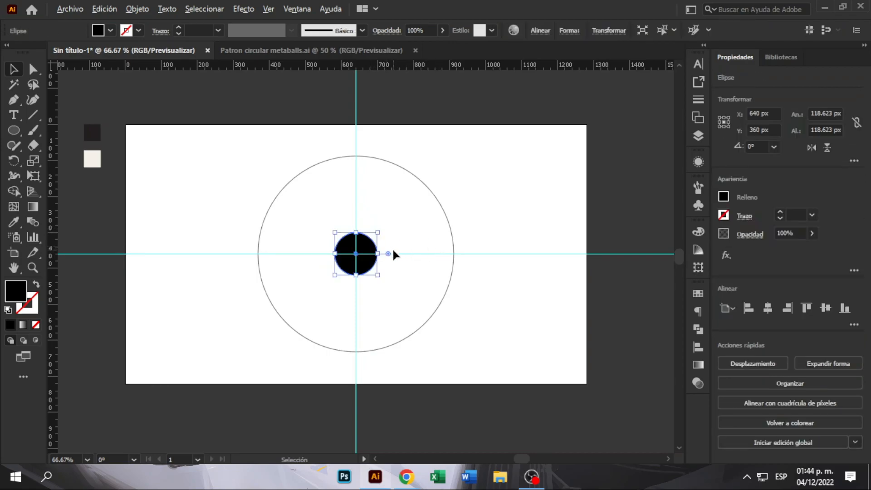
scroll(392, 250, "up", 3)
scroll(319, 254, "down", 1)
scroll(319, 257, "down", 1)
scroll(329, 236, "down", 1)
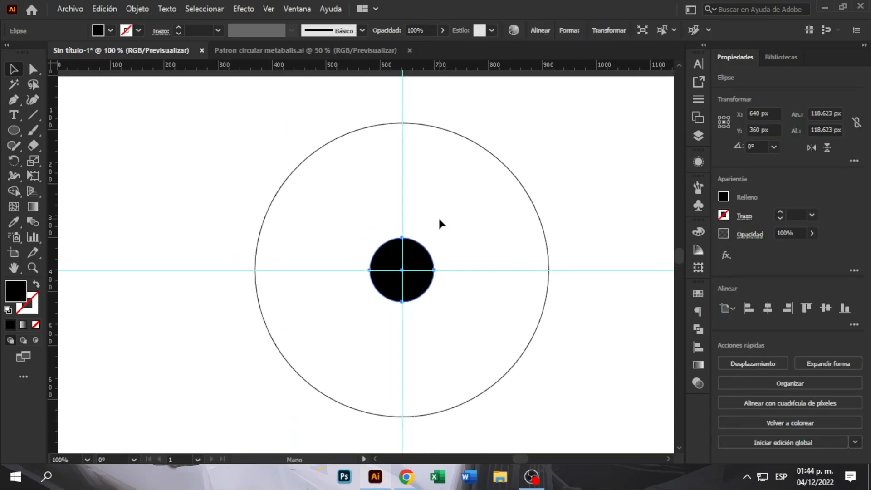
scroll(442, 215, "down", 1)
left_click_drag(462, 214, 427, 212)
left_click(418, 235)
left_click(400, 245)
left_click(399, 212)
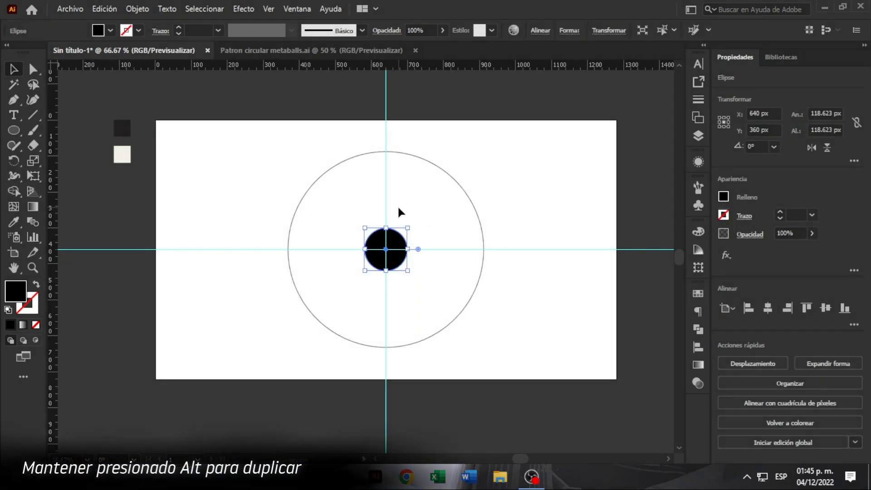
left_click_drag(401, 243, 405, 147)
left_click(419, 187)
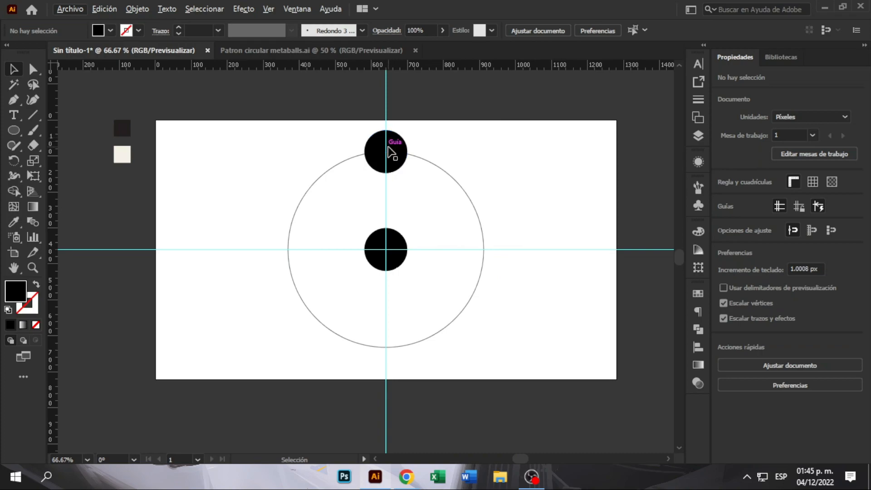
- Make a copy of the top black circle rotated by -60° around the centre of the large circle
left_click(394, 146)
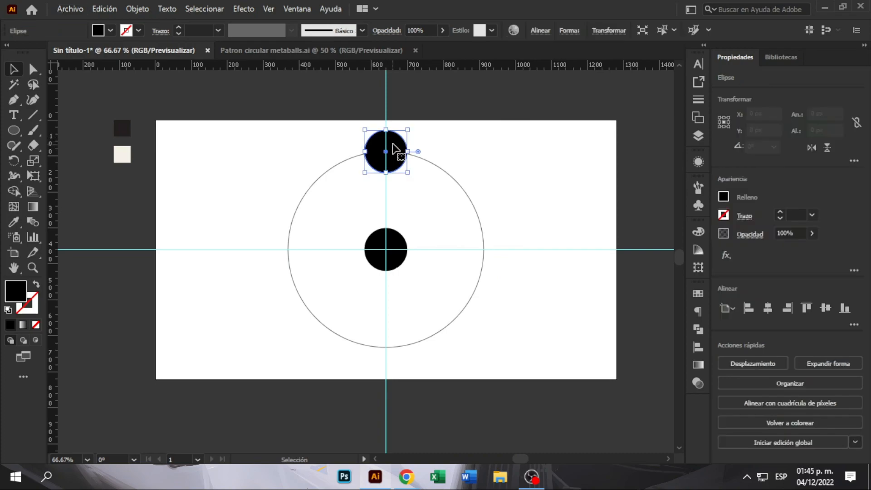
left_click(13, 193)
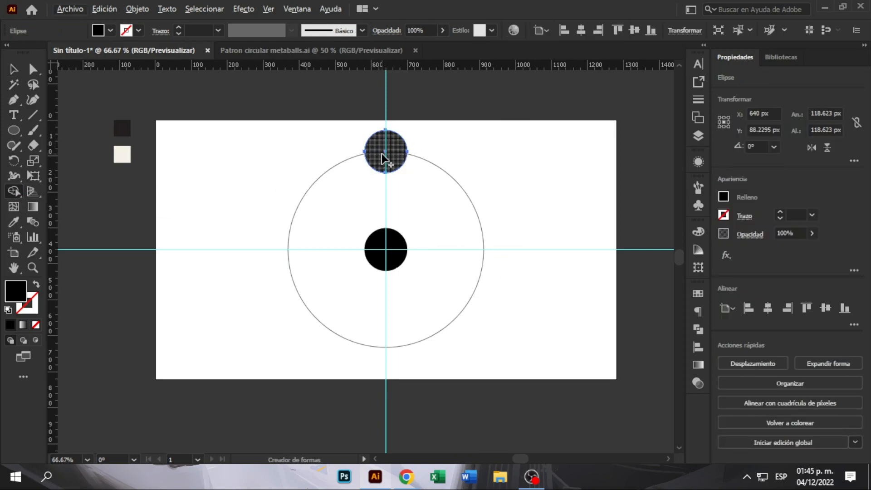
key("alt")
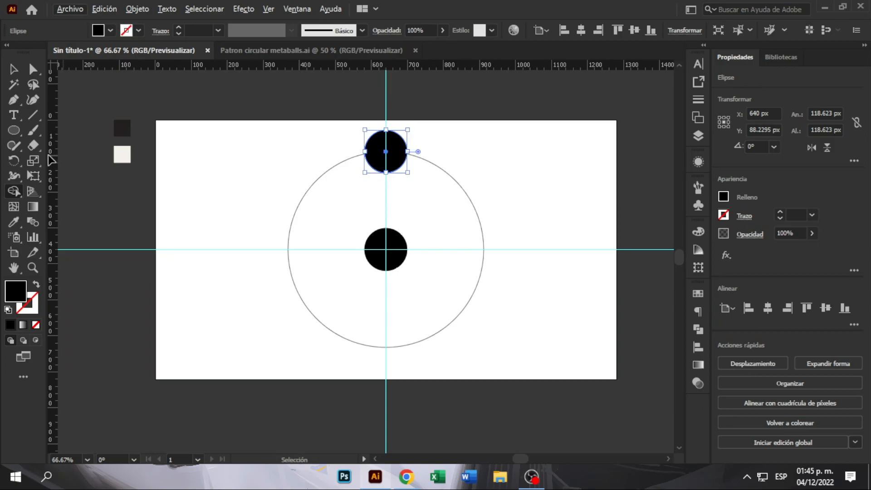
left_click(15, 162)
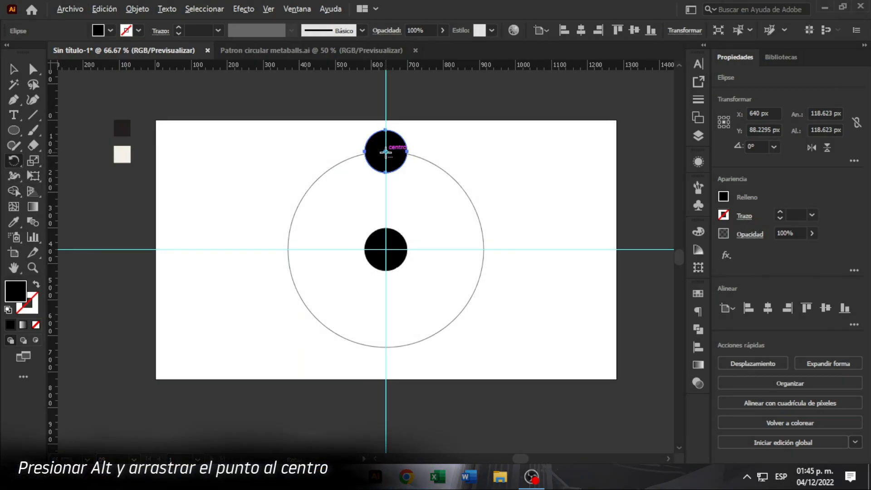
left_click(386, 249, "alt")
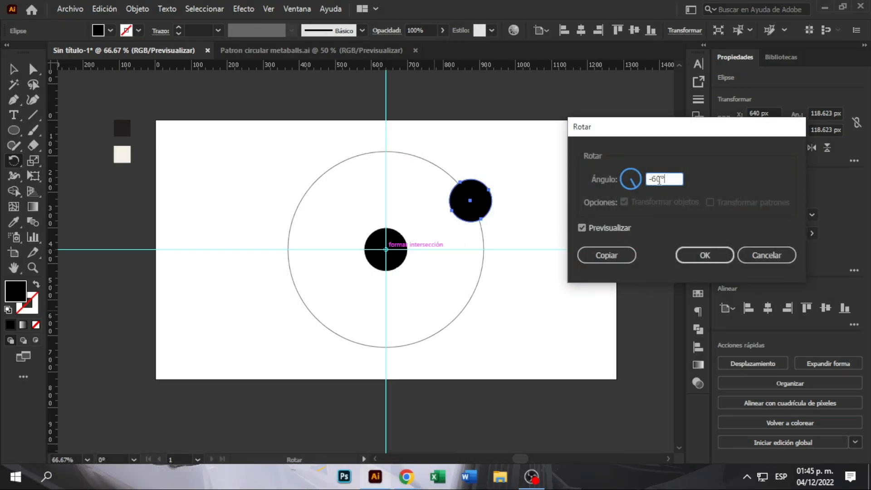
left_click(606, 255)
- Repeat the rotated copy four more times to complete the ring of six black circles
key("ctrl+d")
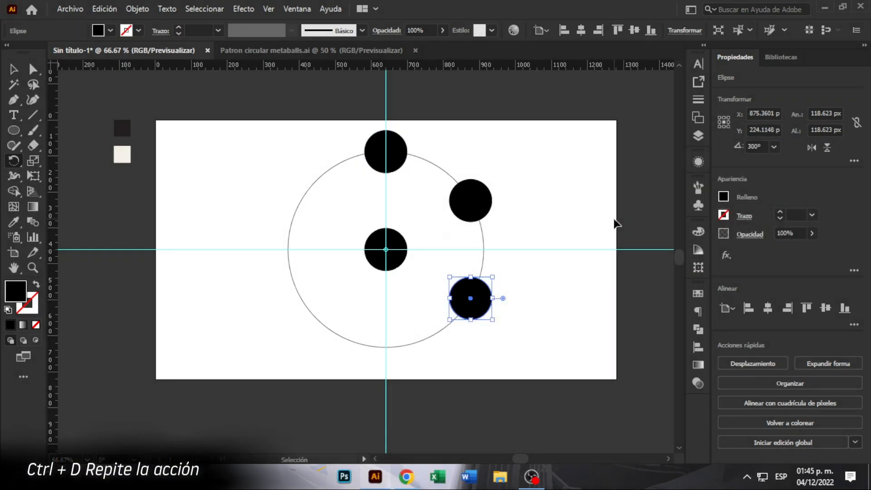
key("ctrl+d")
key("ctrl+d")
key("ctrl+d")
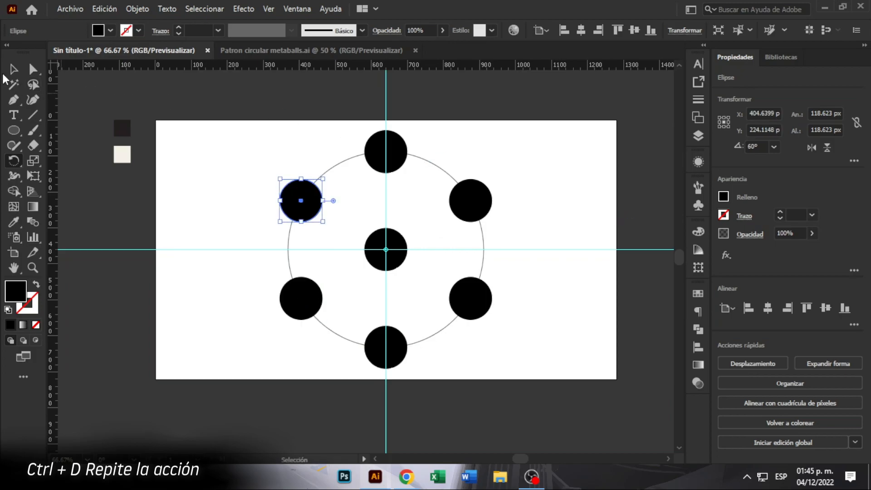
- Place horizontal guides along the lower edges of the two upper side circles and the upper edges of the two lower side circles
left_click(13, 70)
scroll(507, 213, "up", 1)
left_click(507, 213)
left_click_drag(508, 212, 539, 204)
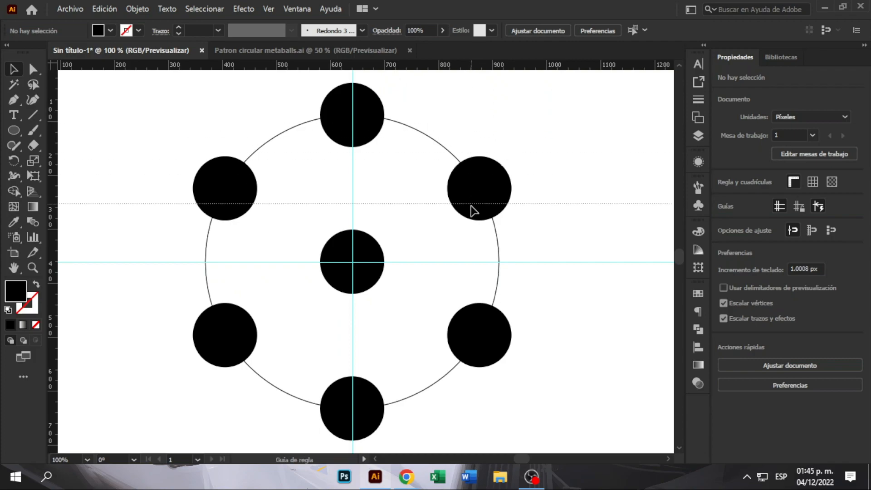
left_click_drag(472, 222, 473, 221)
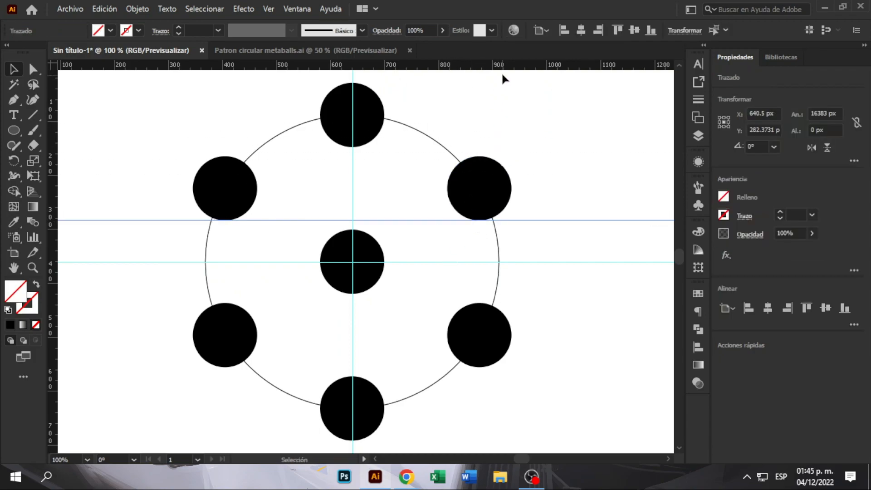
left_click_drag(503, 69, 507, 306)
- Create a blend between the two upper side circles of the ring
scroll(502, 310, "up", 1)
key("ctrl+minus")
left_click_drag(353, 235, 375, 237)
left_click(223, 188)
left_click(436, 181, "shift")
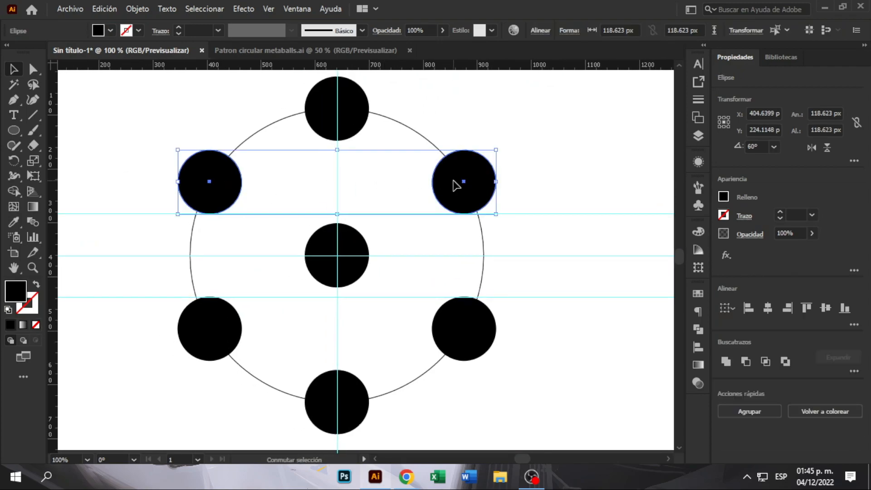
left_click(135, 9)
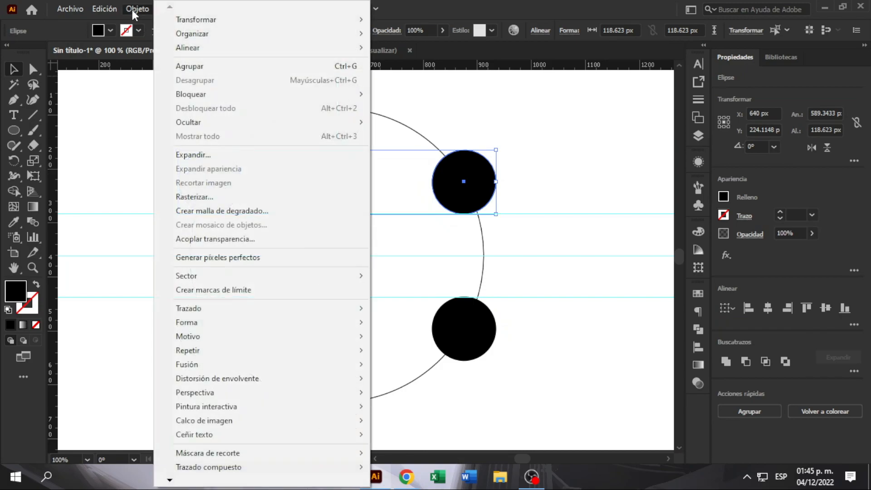
mouse_move(247, 364)
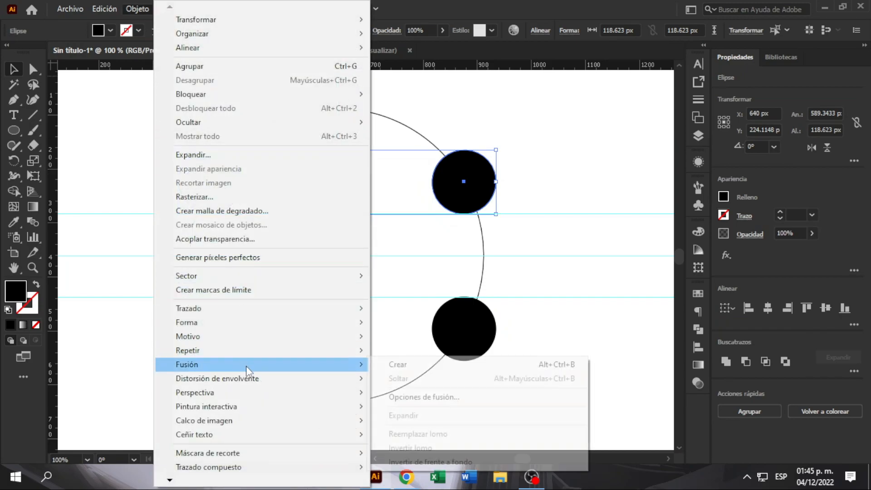
left_click(389, 365)
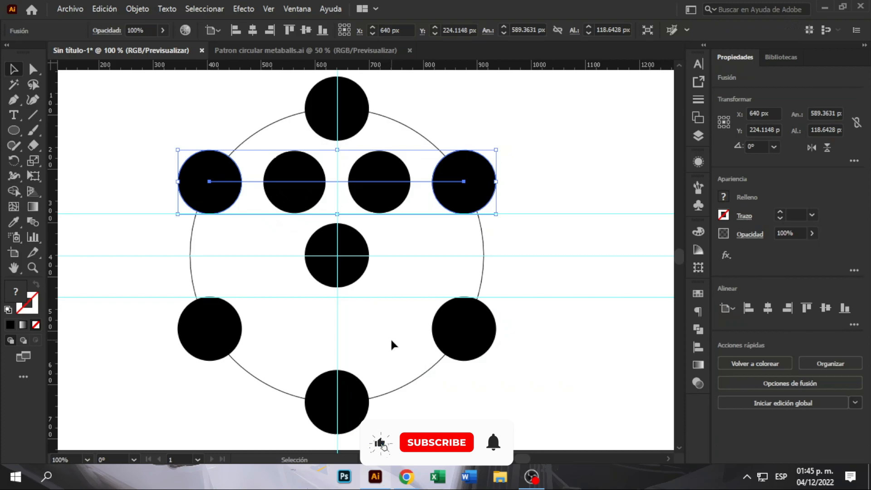
- Create a blend between the two lower side circles of the ring
left_click(390, 344)
left_click(481, 330)
left_click(235, 331, "shift")
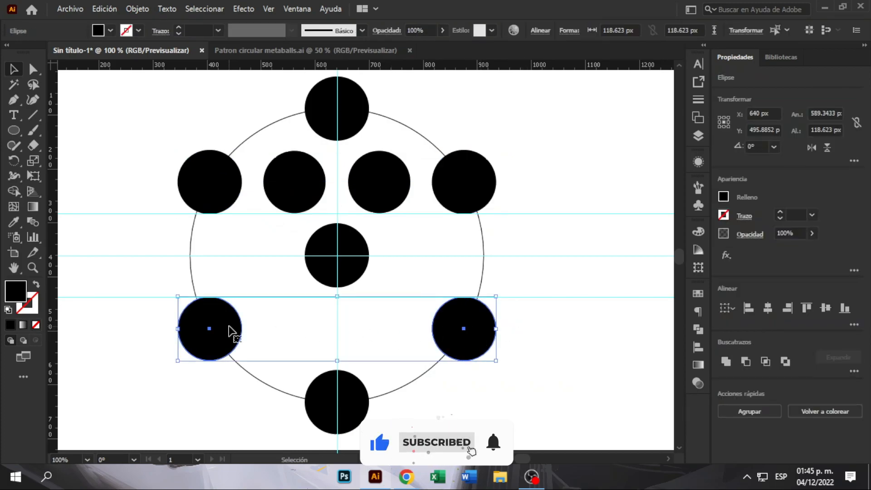
left_click(142, 10)
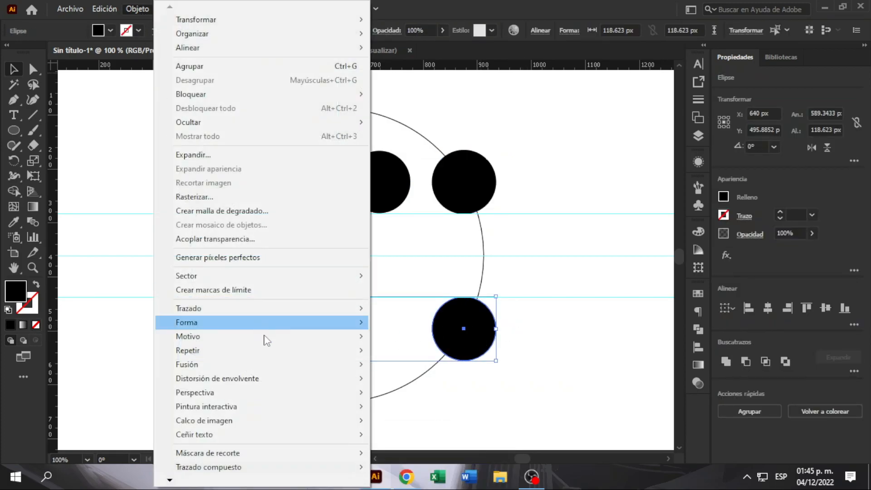
mouse_move(316, 365)
left_click(401, 366)
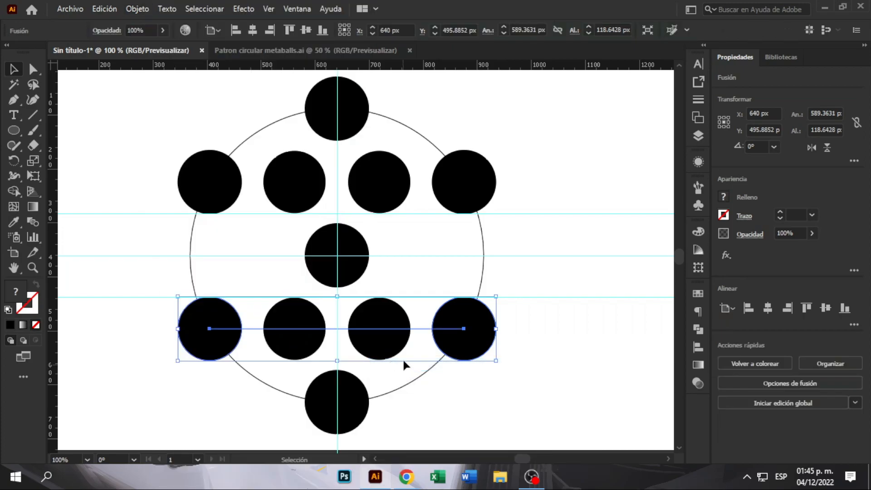
- Expand the upper row's blend with object and fill included, and ungroup the resulting circles
left_click(427, 245)
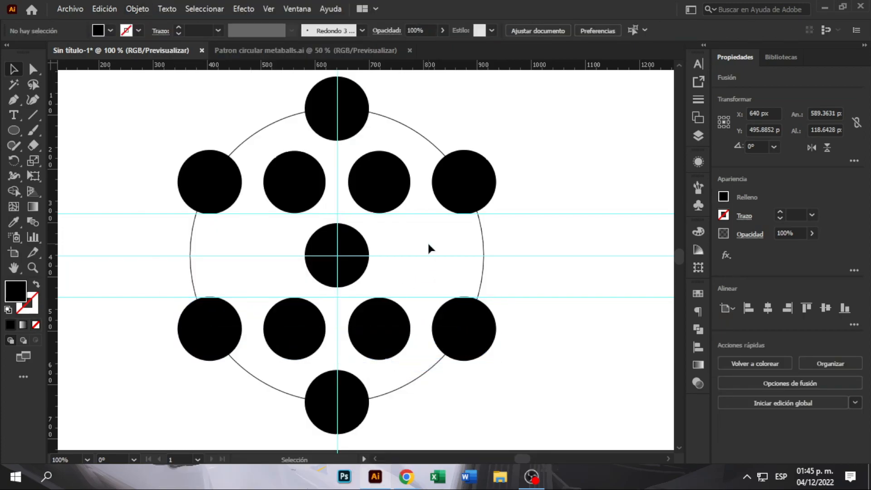
left_click(390, 200)
left_click(145, 8)
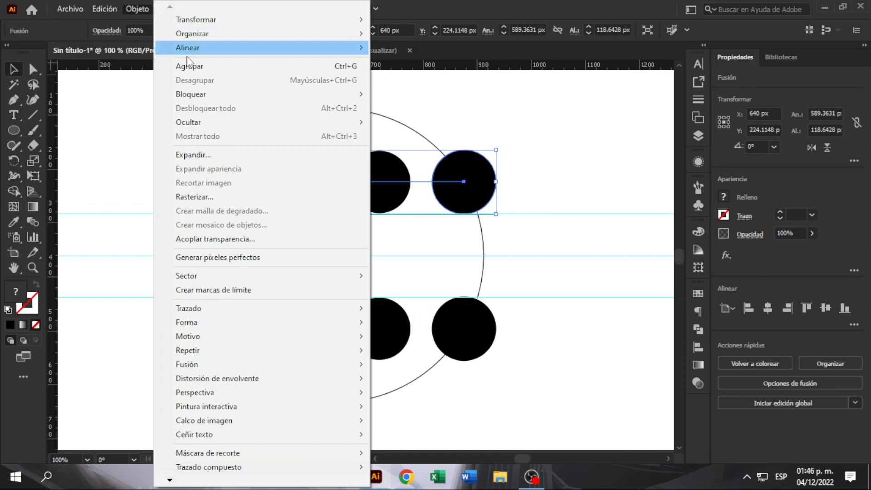
left_click(234, 156)
left_click(406, 309)
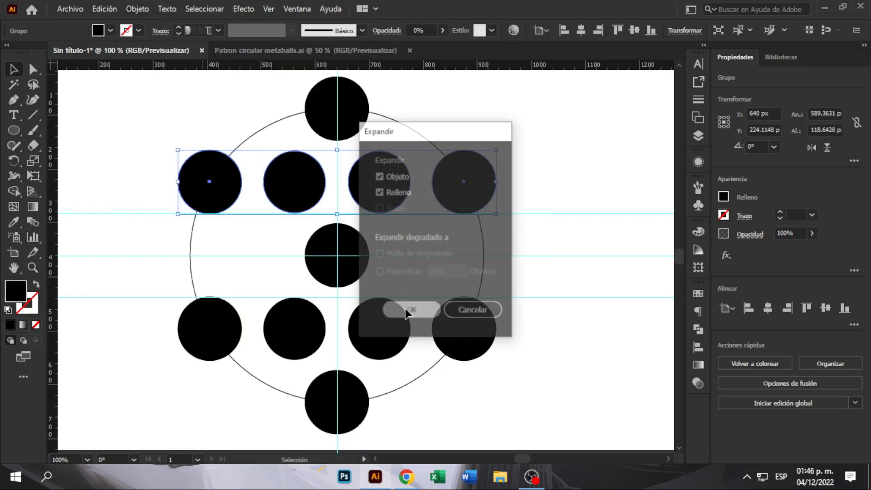
right_click(374, 180)
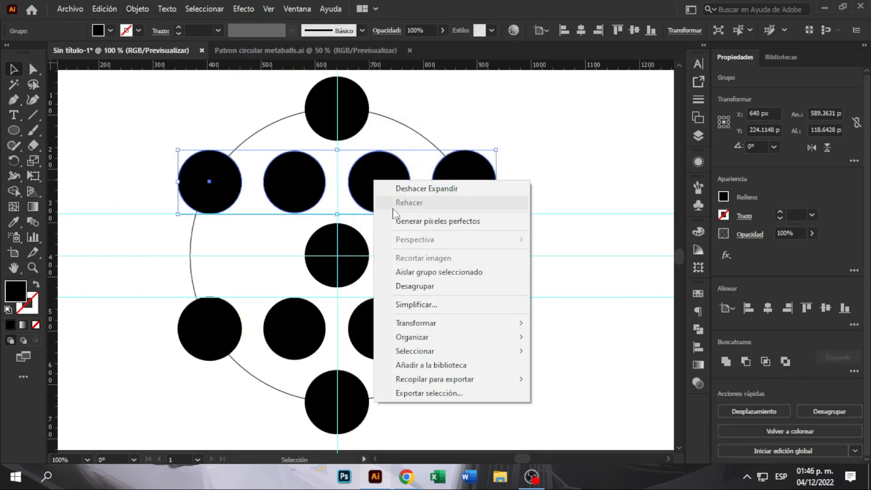
left_click(427, 285)
left_click(422, 276)
- Expand the lower row's blend and ungroup it into separate circles
left_click(404, 327)
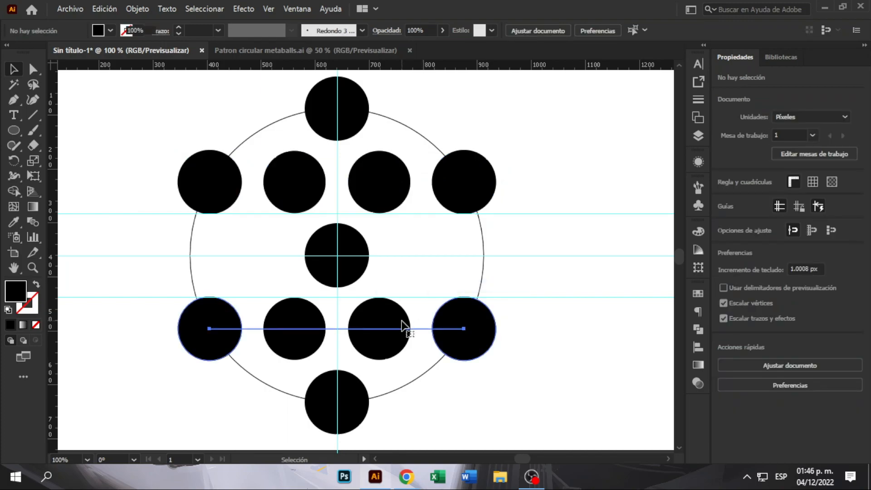
left_click(138, 9)
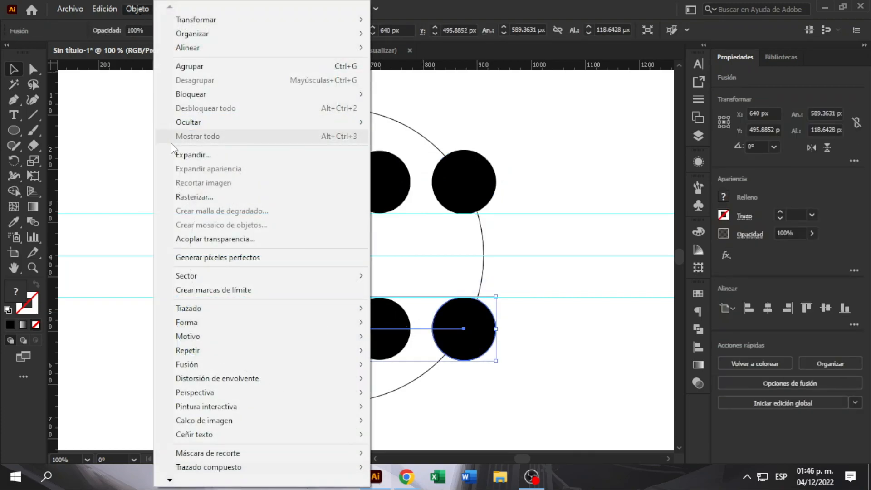
left_click(182, 154)
left_click(414, 311)
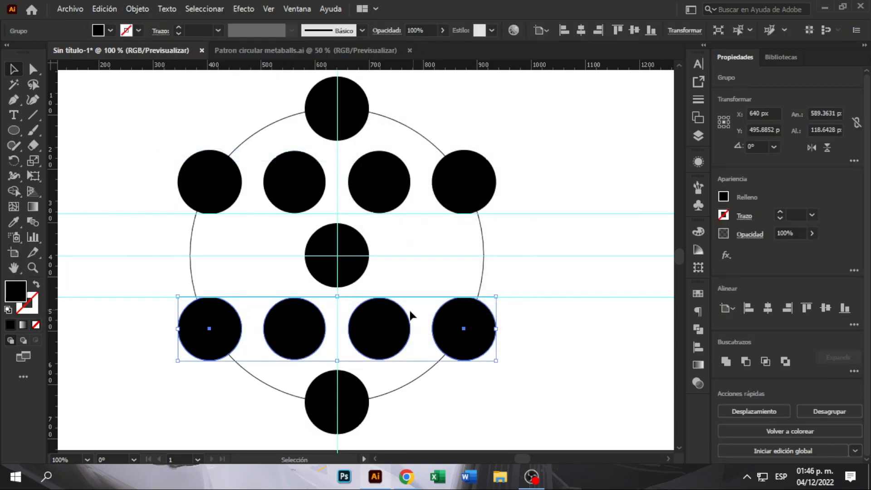
right_click(384, 319)
left_click(469, 207)
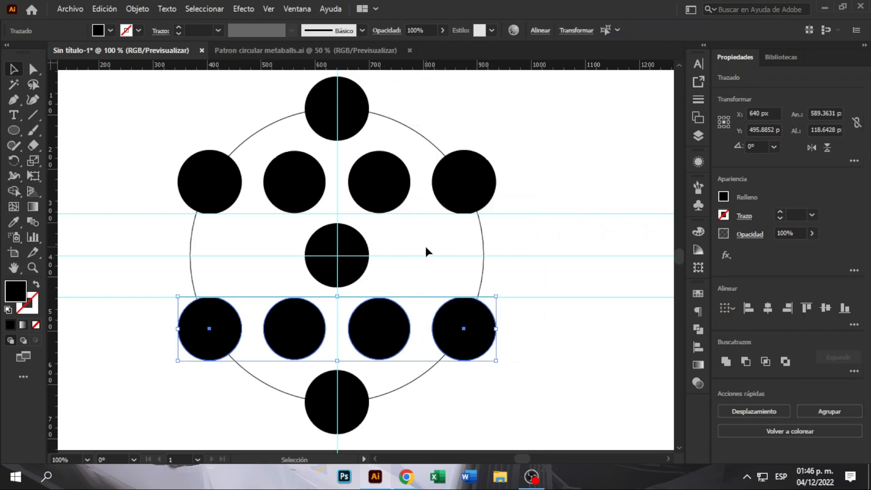
left_click(424, 244)
- Rotate a copy of the upper row's inner right circle about the central circle's centre, placing it directly right of that circle
left_click(393, 196)
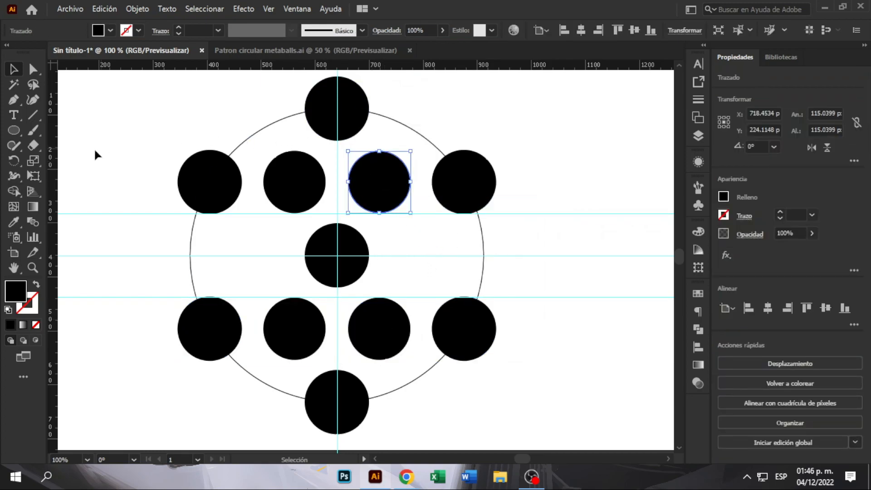
left_click(16, 164)
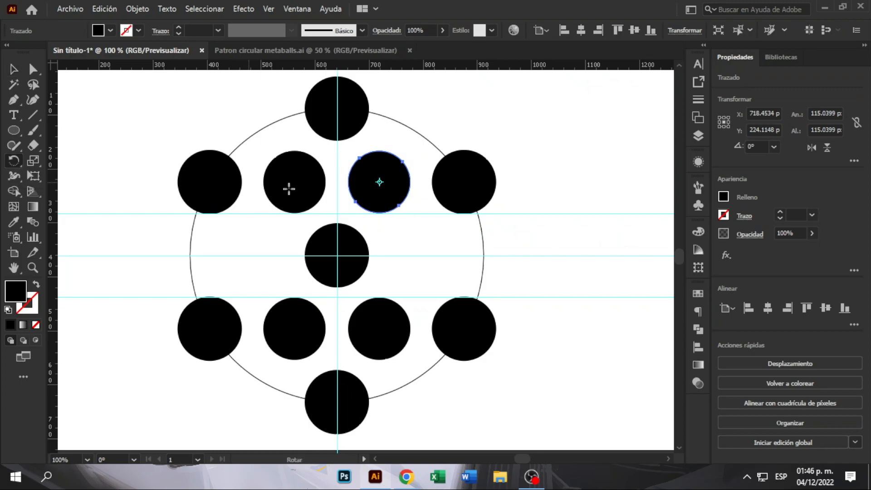
left_click(336, 255, "alt")
left_click(625, 257)
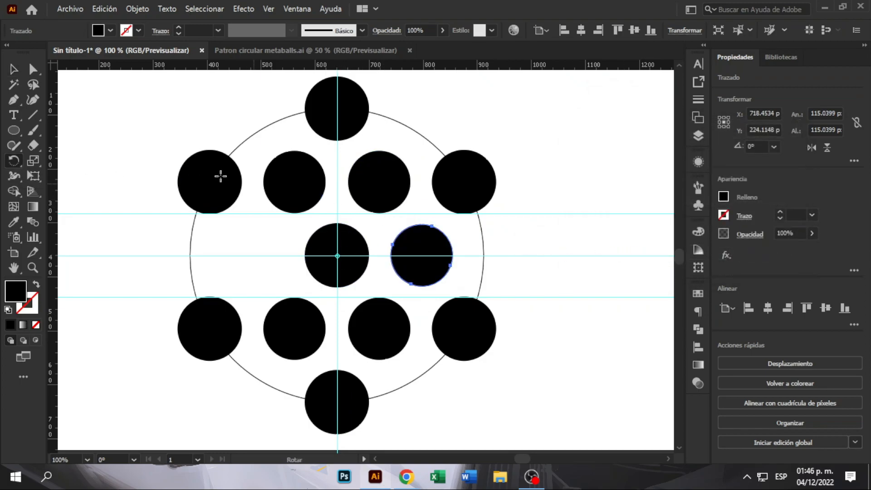
- Rotate a copy of the lower row's inner left circle about the pattern's centre, placing it directly left of the central circle
left_click(14, 70)
left_click(312, 320)
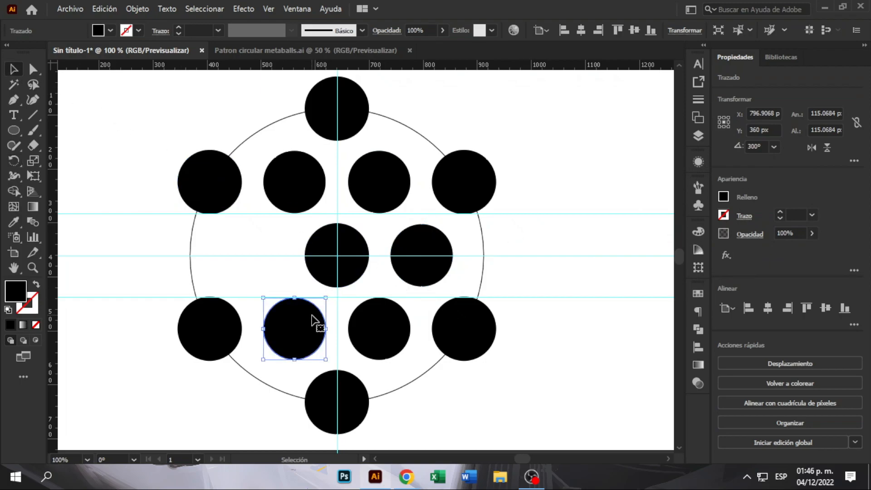
left_click(20, 159)
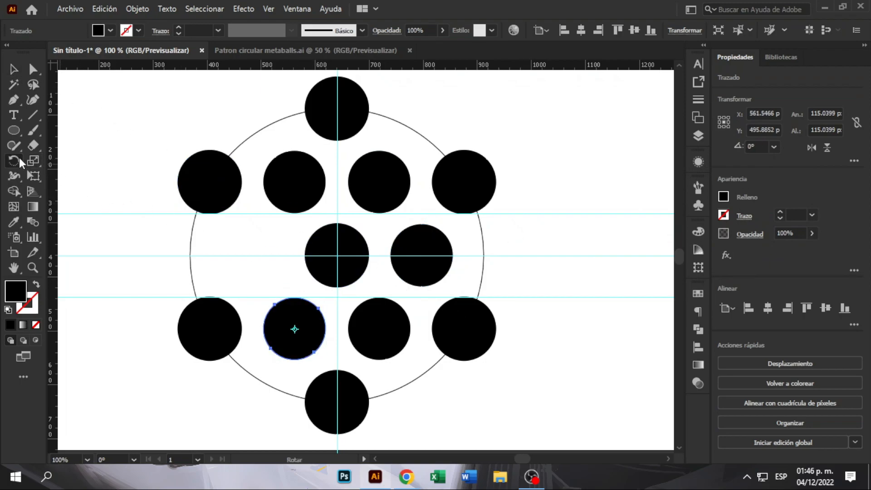
left_click(337, 256, "alt")
left_click(608, 255)
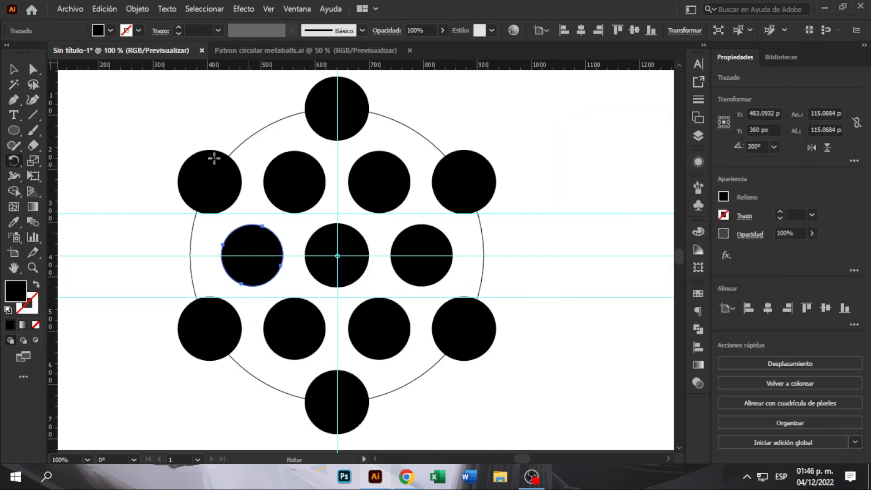
left_click(13, 69)
- Delete the thin construction ring and all the guides, leaving only the black circles
left_click(83, 94)
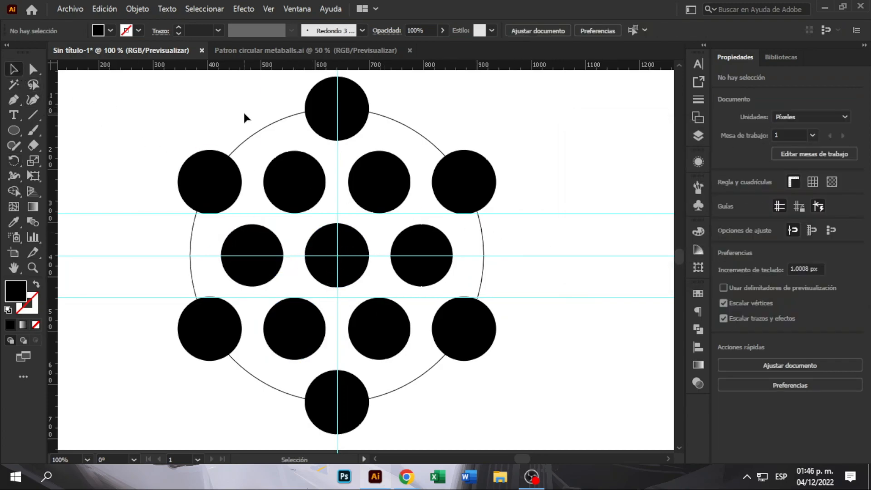
left_click(425, 139)
key("Delete")
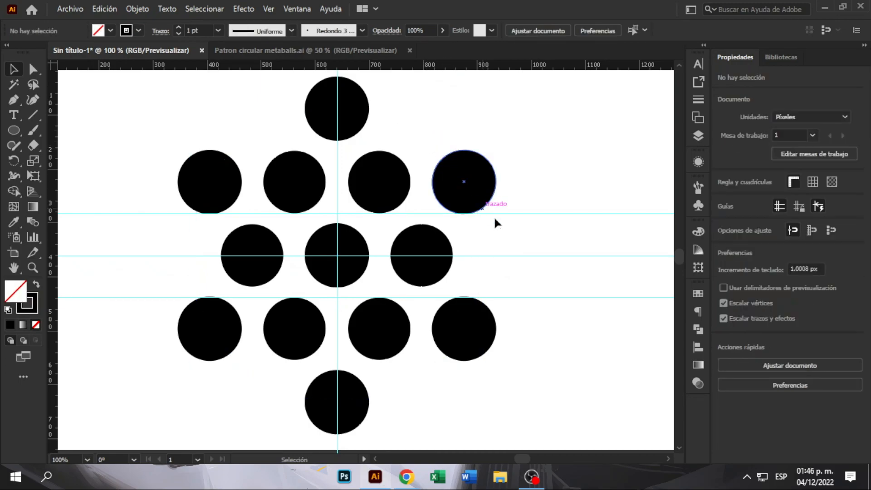
left_click_drag(570, 185, 533, 350)
key("Delete")
left_click(336, 157)
key("Delete")
- Duplicate the whole circle pattern to the left so the copy's rightmost circles coincide with the original's leftmost circles
key("ctrl+minus")
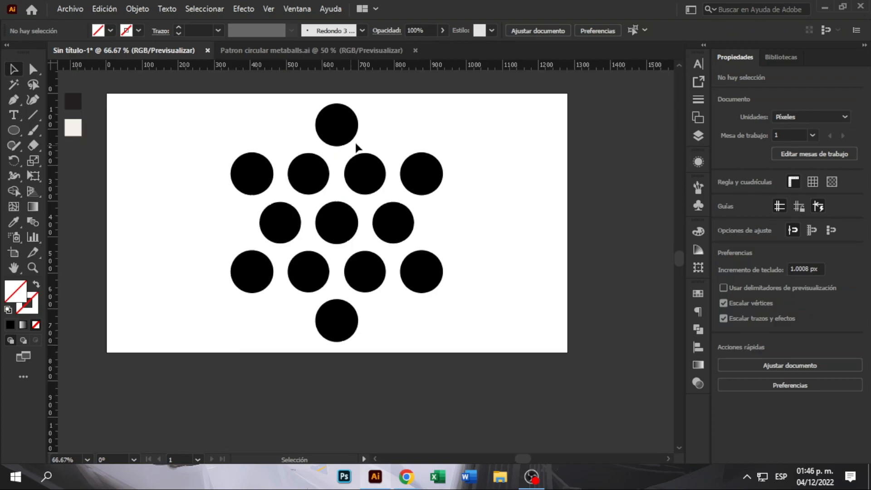
left_click_drag(217, 379, 217, 377)
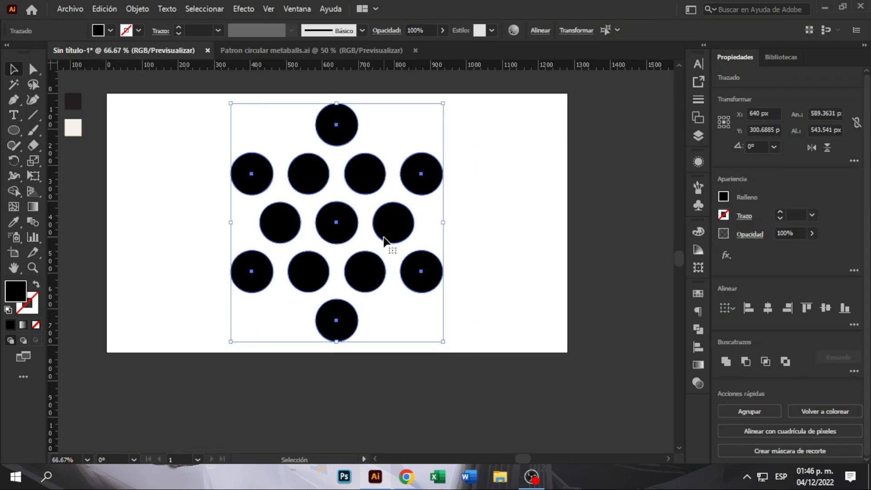
left_click_drag(393, 235, 223, 240)
scroll(249, 180, "up", 3)
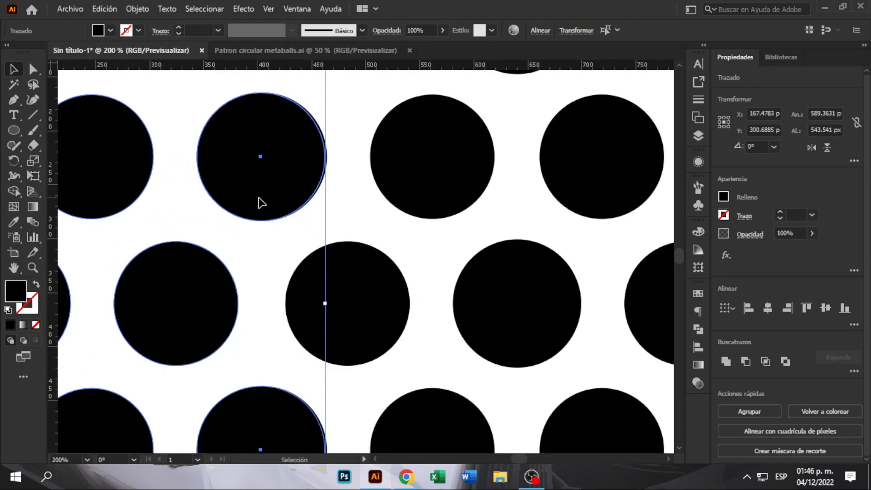
left_click_drag(258, 198, 260, 198)
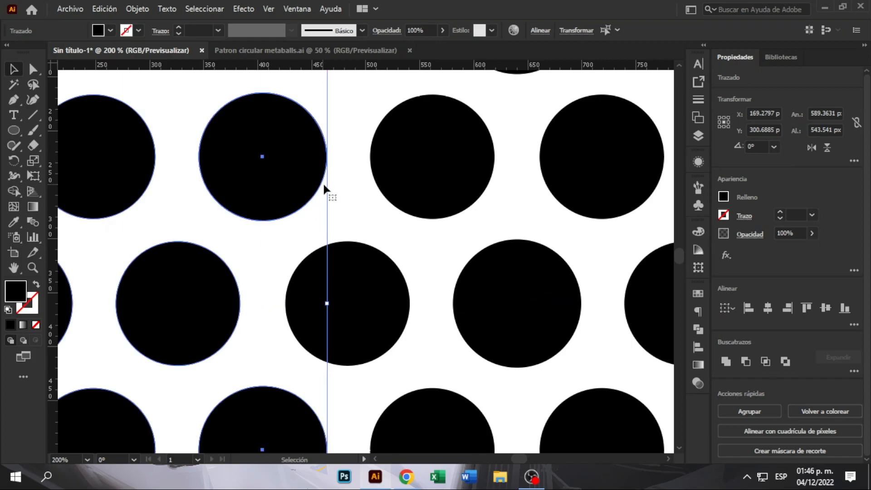
left_click(337, 199)
scroll(337, 198, "down", 2)
scroll(338, 201, "down", 1)
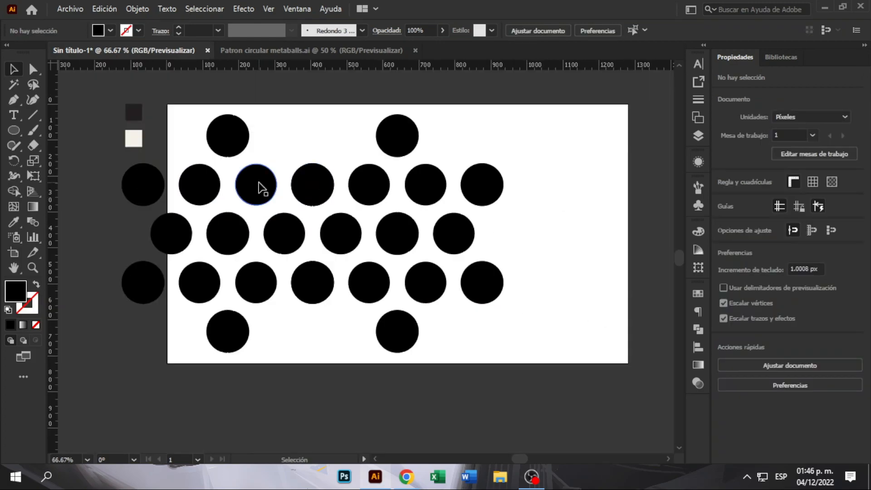
- Delete the copied pattern's outlying circles, keeping only those in its three middle rows nearest the original pattern
left_click(257, 185)
left_click(173, 116)
left_click_drag(154, 113, 222, 364)
key("Delete")
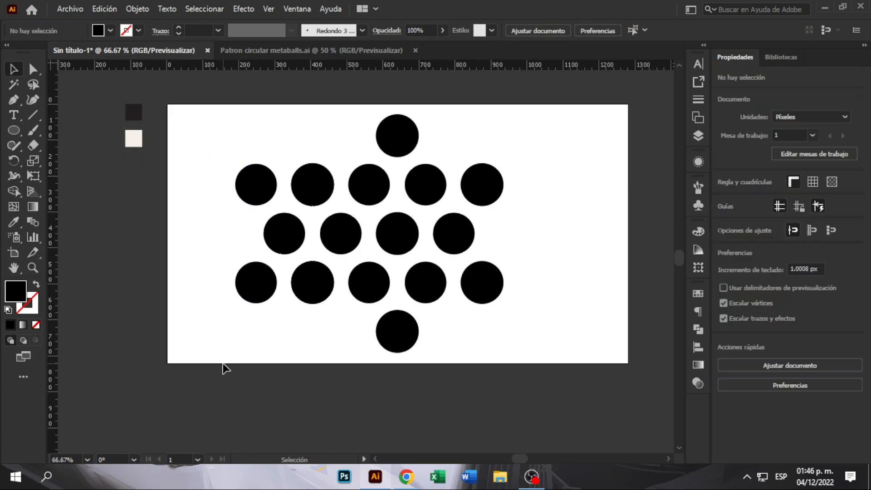
- Switch to outline view, draw a circle about 265 px in diameter, and centre it on the lower row's overlapping circles
scroll(297, 232, "up", 1)
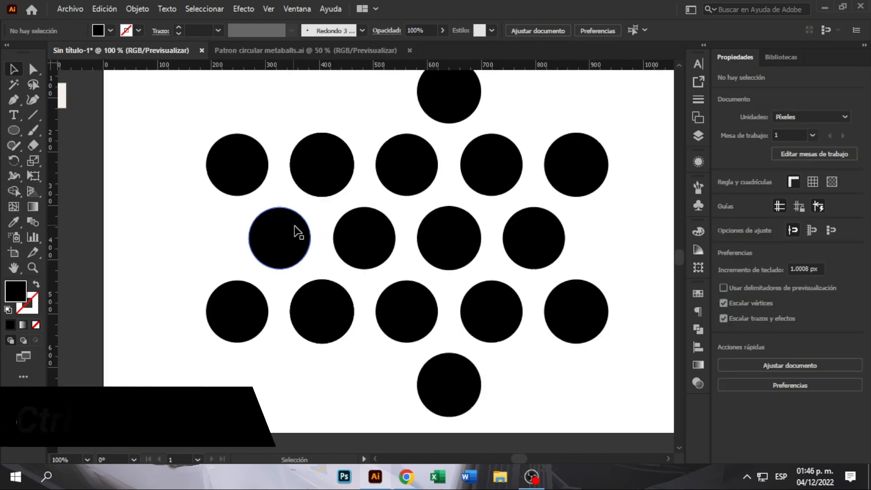
key("ctrl+y")
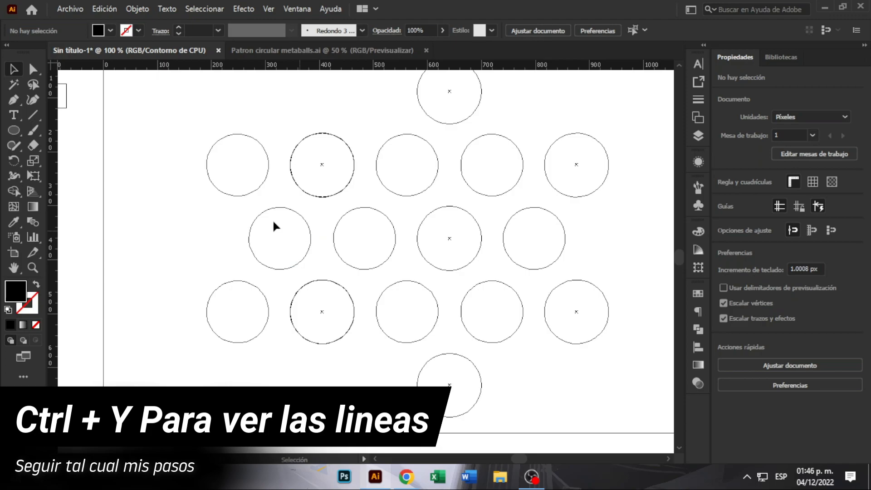
left_click(18, 133)
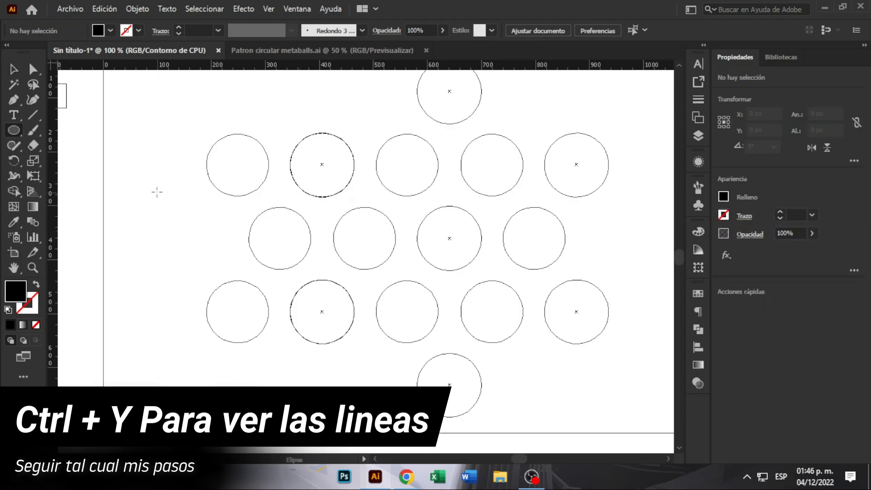
left_click_drag(245, 425, 387, 284)
left_click(14, 69)
scroll(321, 303, "up", 1)
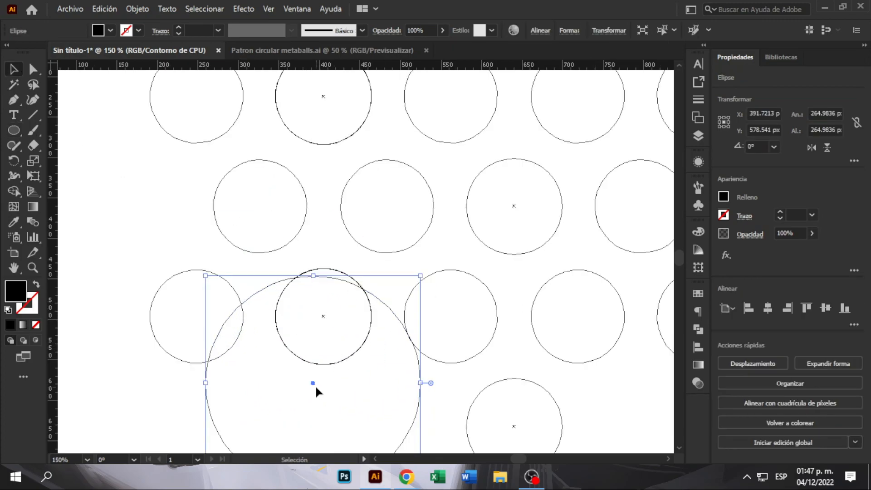
left_click_drag(312, 383, 321, 317)
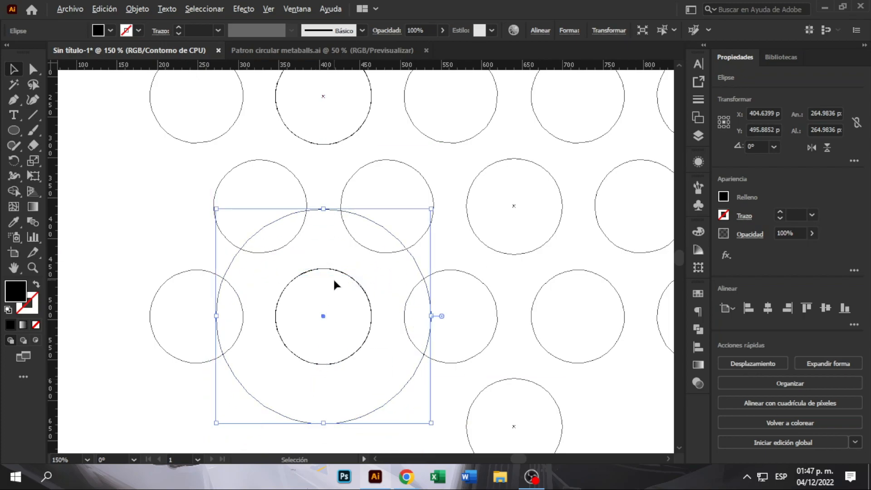
- Shrink the large circle to about 199 px so it touches its neighbours, and recentre it on the lower overlapping circles
scroll(333, 281, "up", 1)
scroll(308, 245, "down", 1)
left_click_drag(169, 152, 202, 177)
left_click(334, 325)
left_click_drag(327, 314, 309, 295)
left_click_drag(186, 171, 204, 185)
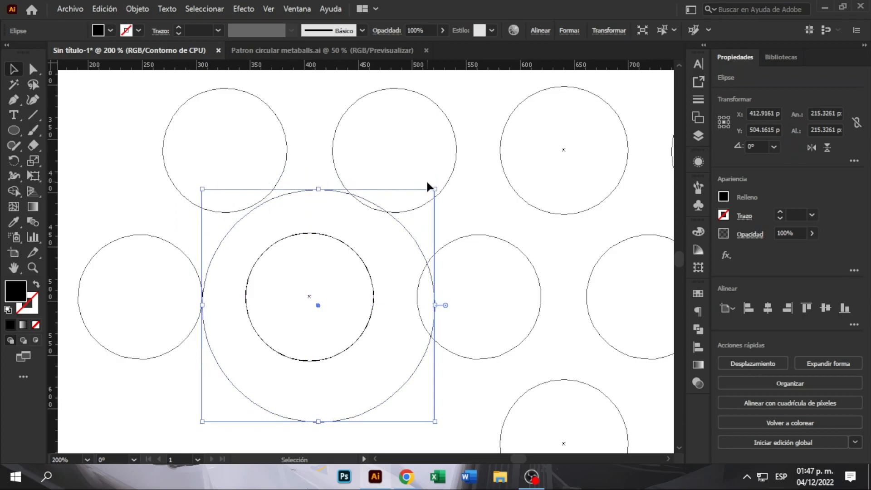
left_click_drag(437, 189, 417, 207)
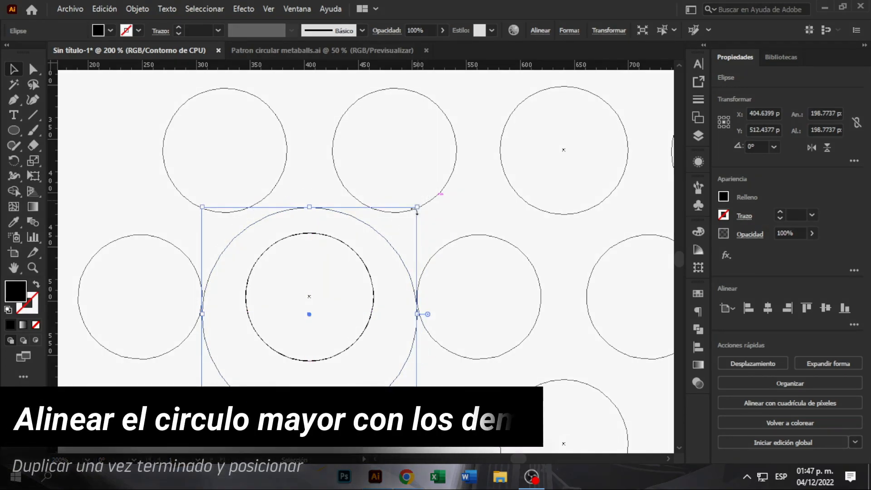
left_click_drag(309, 314, 309, 296)
- Examine up close where the large lower circle meets the surrounding small circles
left_click(432, 233)
scroll(217, 311, "up", 3)
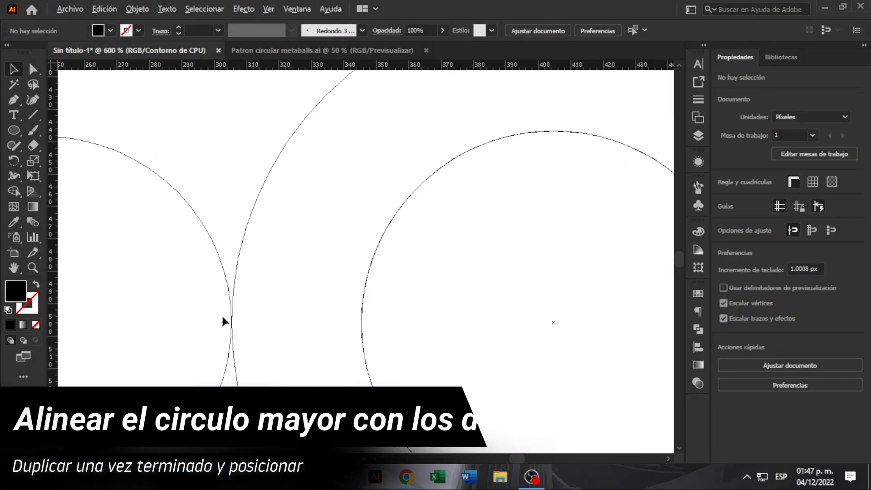
left_click_drag(509, 163, 277, 248)
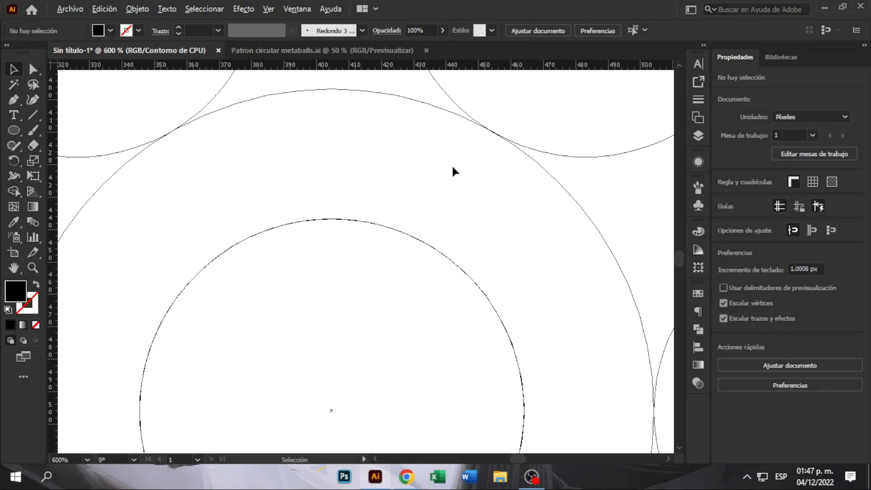
scroll(508, 119, "up", 2)
scroll(508, 224, "down", 2)
scroll(451, 311, "up", 3)
scroll(474, 333, "down", 4)
- Duplicate the large circle and centre the copy on the upper row's overlapping circles
left_click_drag(389, 252, 414, 327)
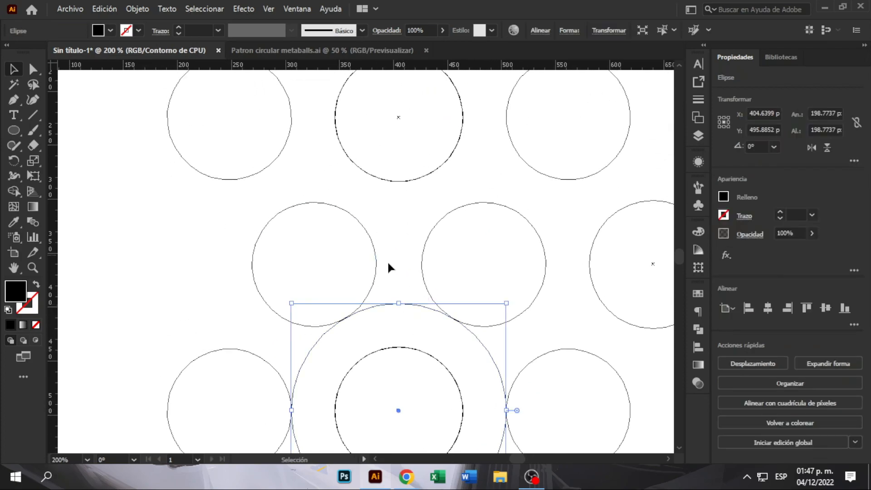
left_click_drag(417, 309, 409, 119)
scroll(405, 210, "down", 1)
left_click_drag(409, 201, 390, 258)
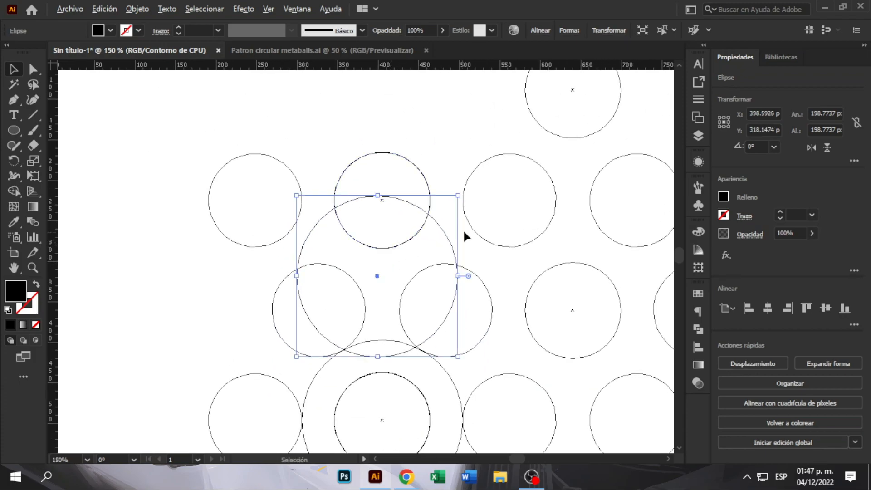
left_click_drag(450, 249, 457, 177)
- Examine up close the contact points between the upper large circle and its neighbouring small circles
left_click(410, 170)
scroll(463, 200, "up", 3)
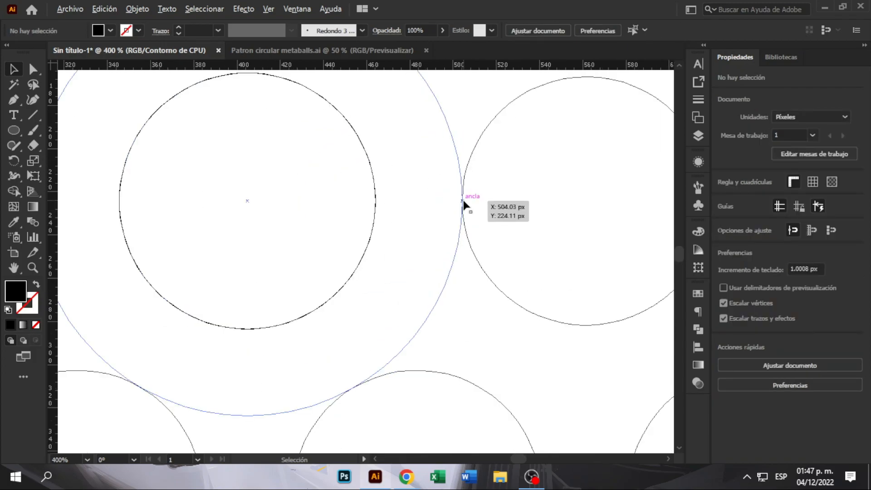
scroll(483, 195, "up", 3)
scroll(443, 216, "down", 3)
left_click_drag(325, 374, 385, 228)
scroll(387, 253, "up", 3)
scroll(381, 235, "down", 3)
scroll(268, 233, "down", 1)
scroll(243, 238, "up", 4)
scroll(291, 216, "down", 3)
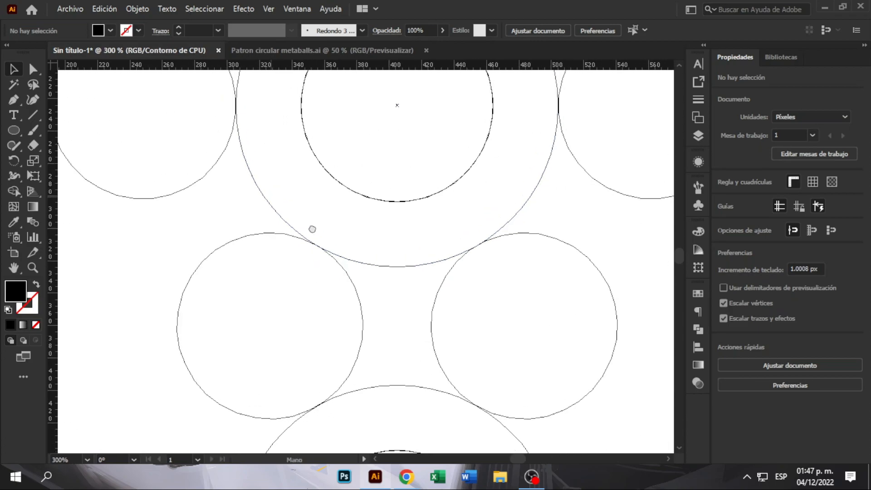
- Duplicate a large circle and place the copy beyond the middle row's outer end, touching its three neighbouring small circles
scroll(298, 154, "up", 3)
scroll(299, 146, "down", 3)
left_click_drag(346, 210, 212, 317)
left_click(322, 233)
scroll(322, 233, "up", 3)
scroll(395, 313, "up", 5)
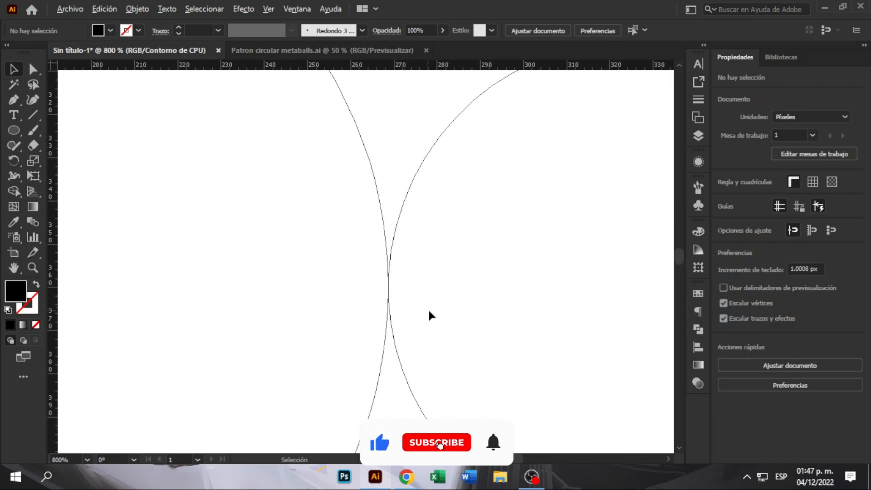
scroll(312, 263, "down", 4)
left_click_drag(259, 285, 426, 90)
scroll(328, 329, "up", 3)
scroll(328, 330, "down", 6)
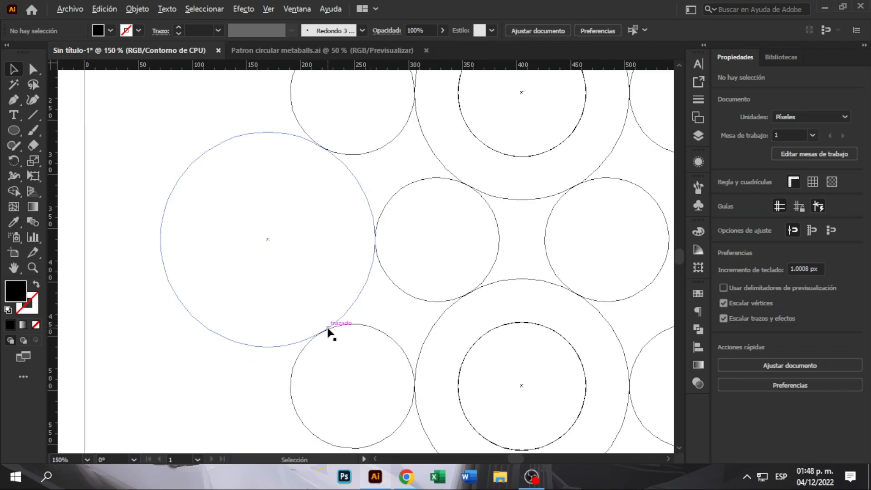
scroll(346, 269, "down", 2)
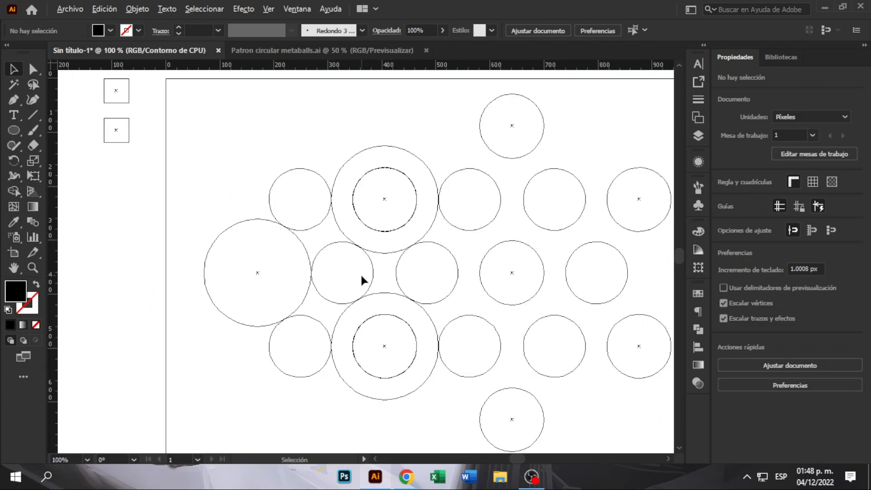
- Return to preview mode and swap fill and stroke on the three large circles and the four small circles they touch
scroll(362, 278, "up", 2)
key("ctrl+y")
left_click(258, 159)
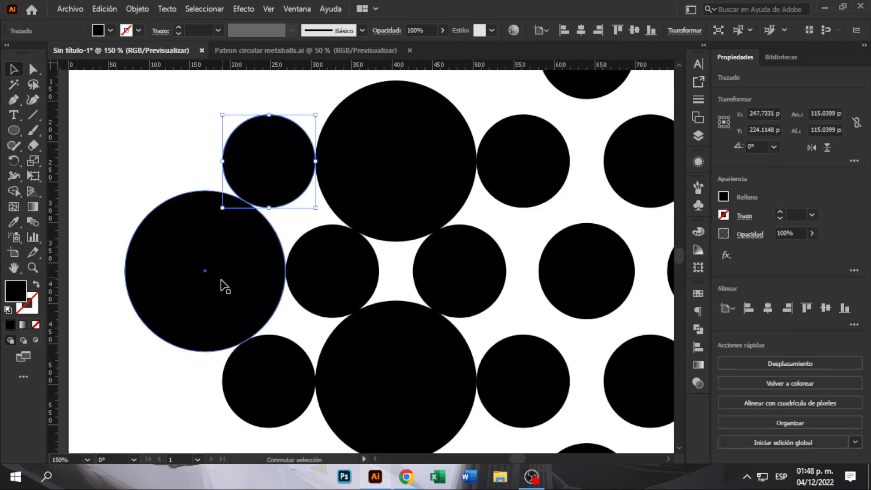
left_click(225, 282, "shift")
left_click(388, 168, "shift")
left_click(400, 340, "shift")
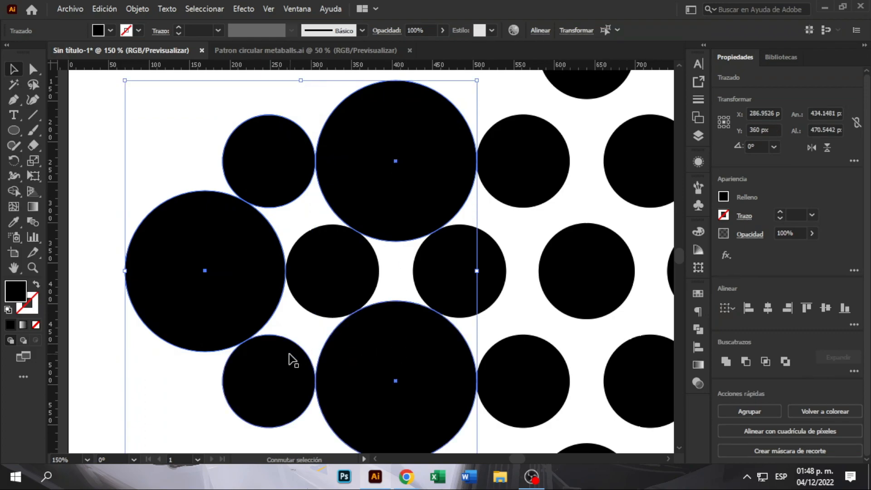
left_click(428, 265, "shift")
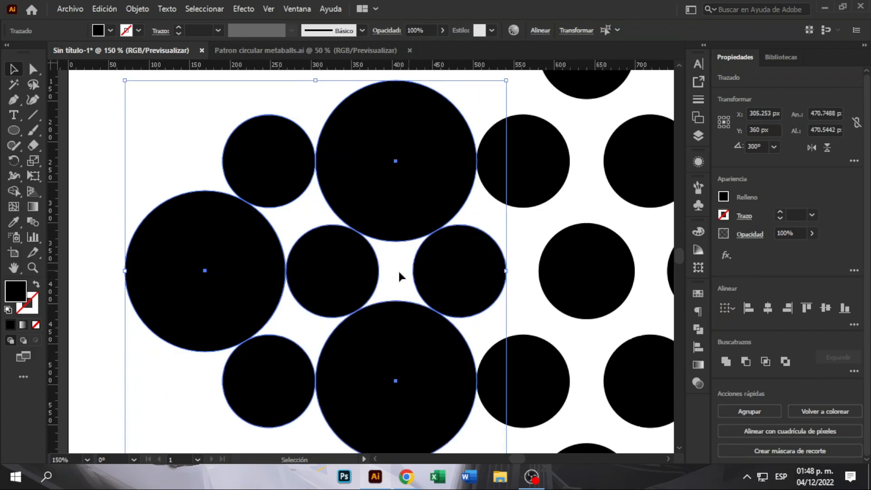
left_click(38, 286)
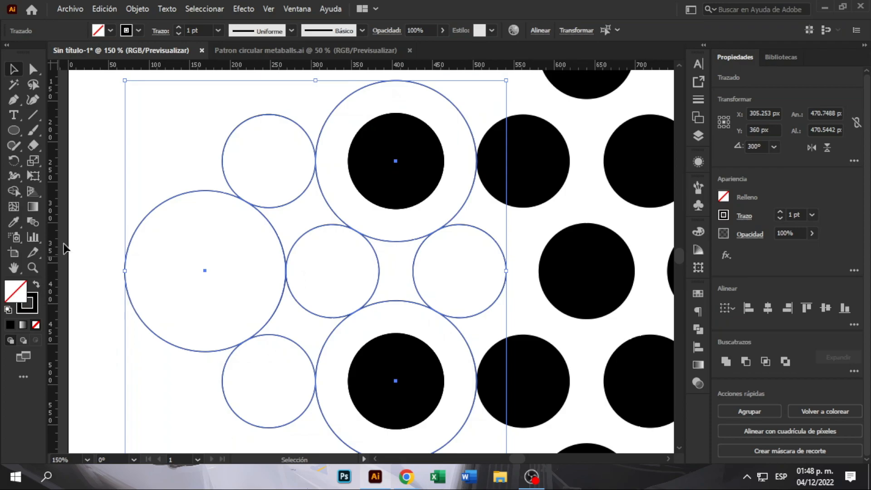
- Merge the four small circles and the regions between them with Shape Builder, and delete the leftover large-circle pieces
left_click(18, 189)
mouse_move(265, 186)
left_mouse_down()
mouse_move(305, 242)
mouse_move(288, 357)
mouse_move(351, 289)
mouse_move(455, 266)
left_mouse_up()
left_click(14, 69)
left_click(162, 123)
left_click(178, 212)
key("Delete")
left_click(351, 92)
key("Delete")
left_click(463, 340)
key("Delete")
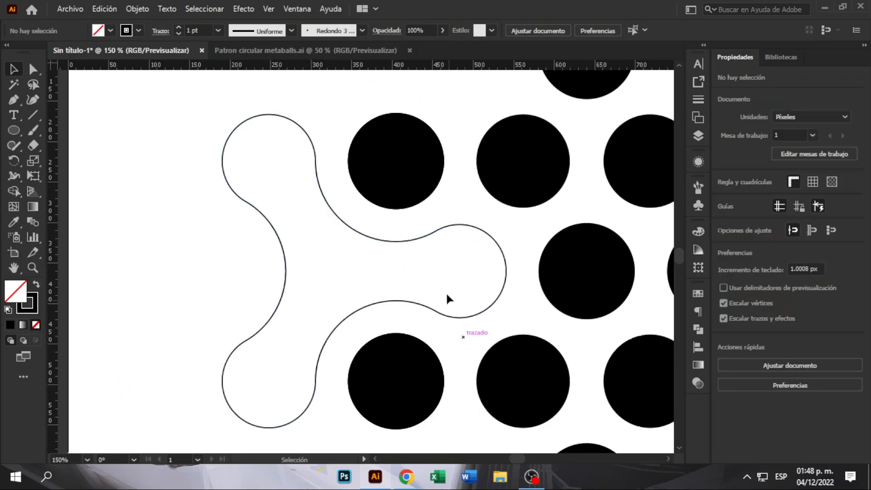
- Swap the merged three-armed shape's fill and stroke so it is solid black without an outline
left_click(418, 242)
left_click(38, 285)
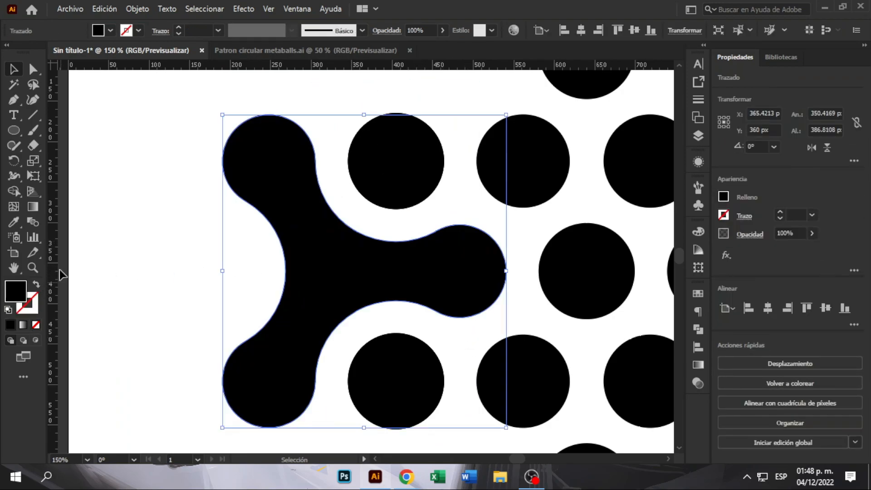
left_click(162, 242)
key("ctrl+minus")
key("ctrl+minus")
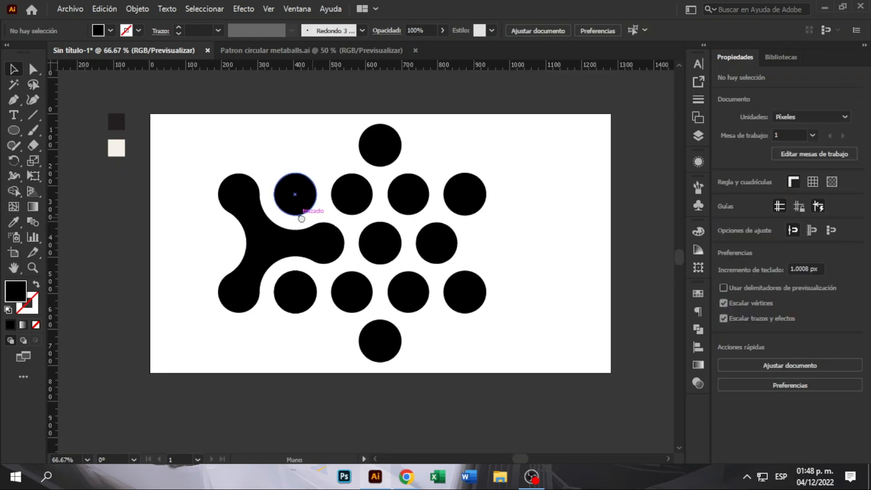
- Combine all the black shapes with the Pathfinder Merge operation and ungroup the result
key("ctrl+a")
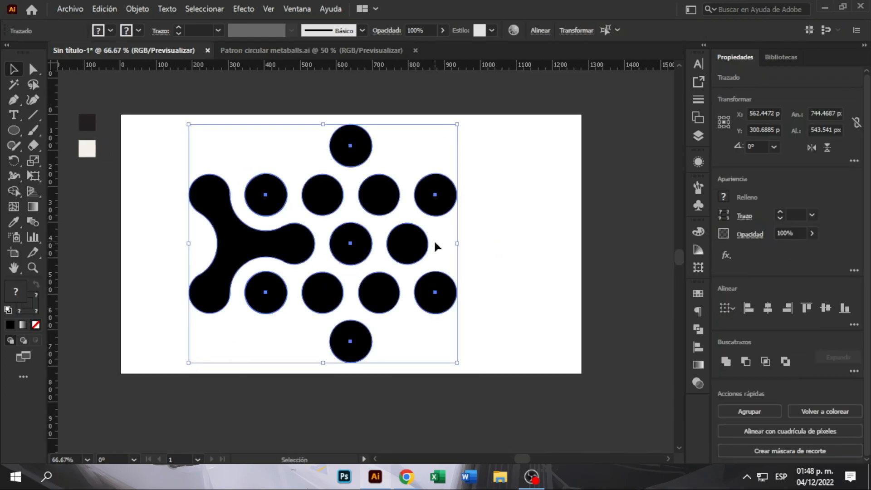
left_click(698, 329)
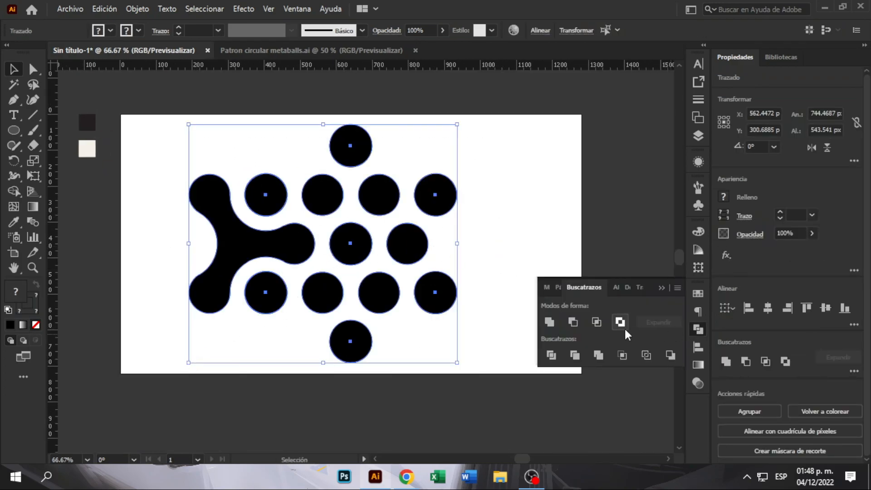
left_click(599, 356)
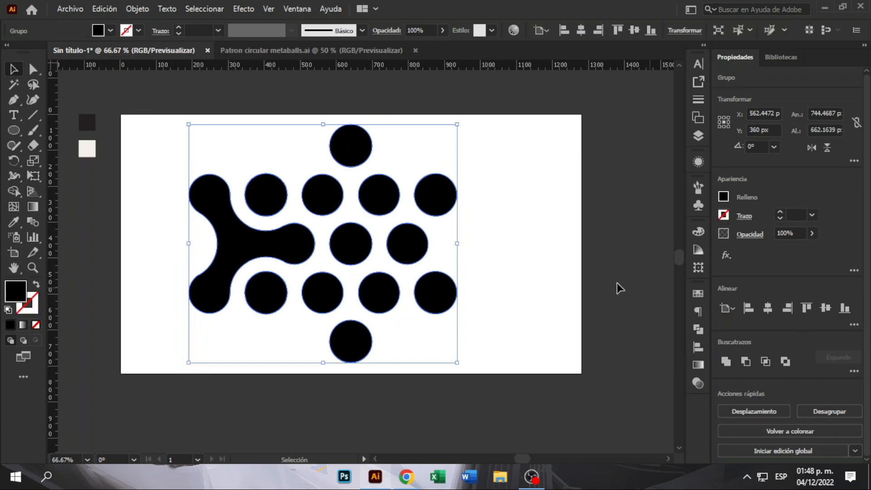
right_click(332, 234)
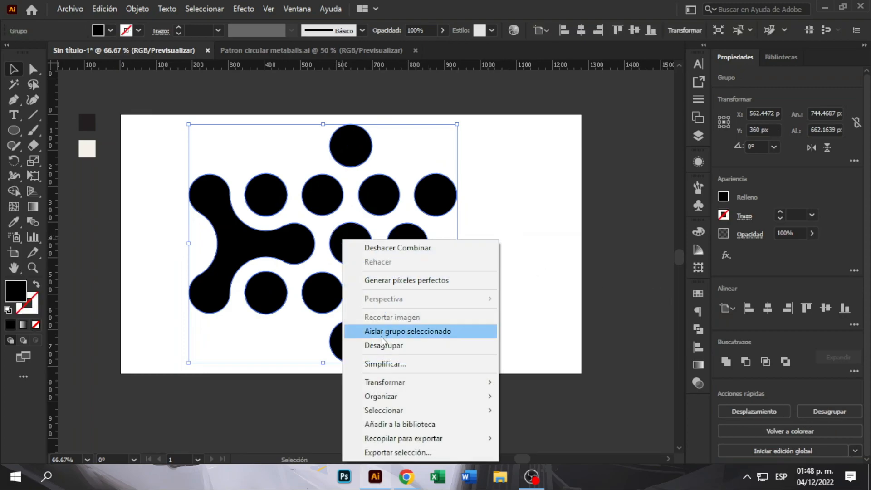
left_click(390, 342)
left_click(510, 261)
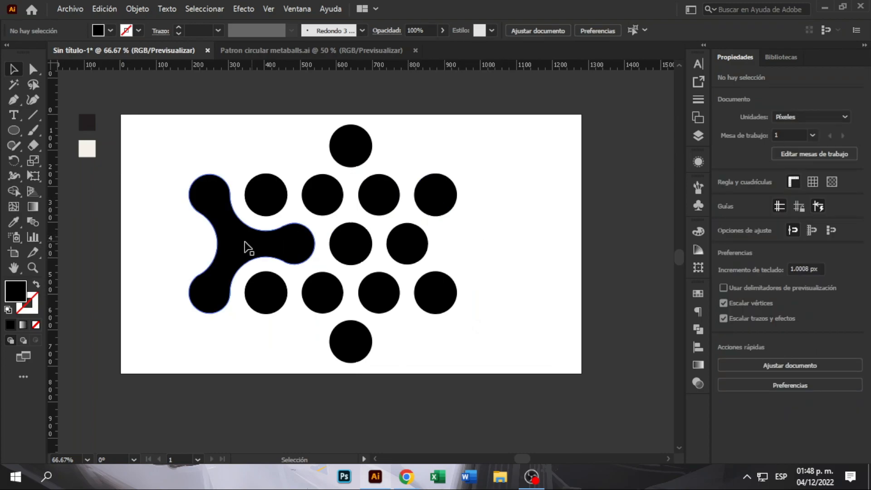
left_click(249, 242)
left_click_drag(240, 234, 410, 344)
scroll(411, 345, "up", 2)
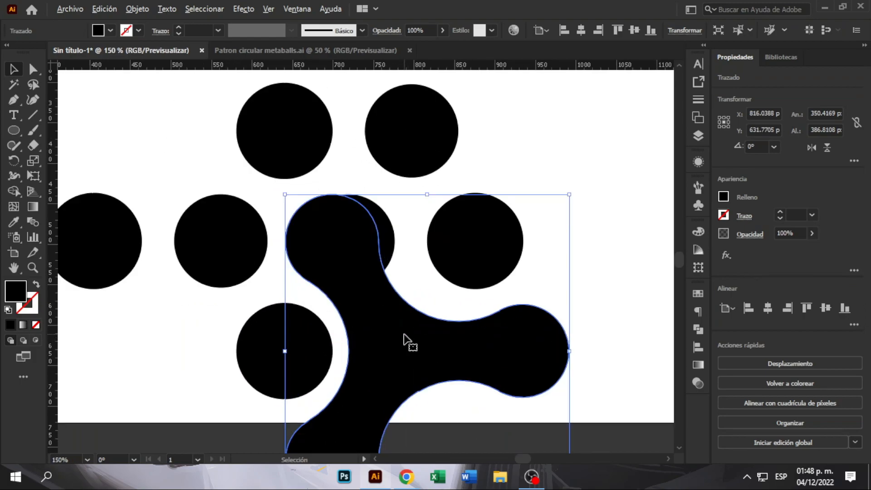
key("ctrl+z")
- Duplicate the three-armed shape, fitting the copy's upper arm over the lower row's small circle just past the centre
scroll(403, 335, "down", 3)
left_click_drag(281, 266, 409, 341)
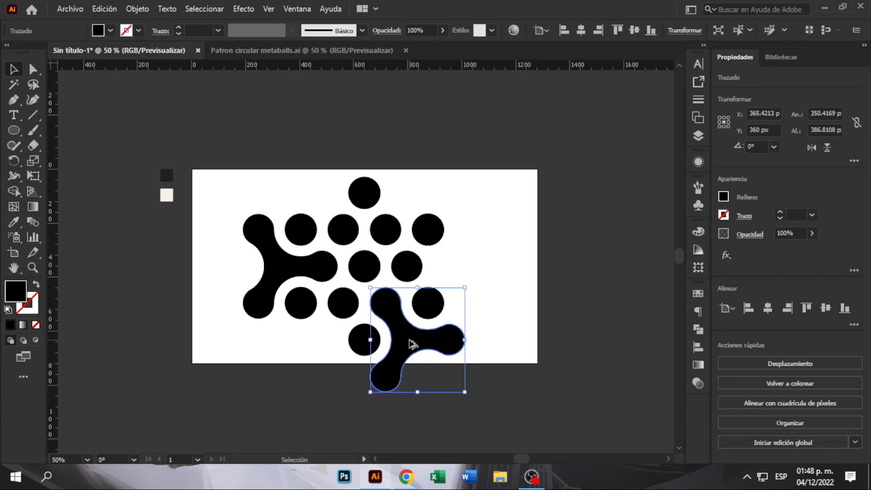
scroll(408, 315, "up", 4)
scroll(375, 339, "down", 2)
left_click_drag(348, 330, 410, 239)
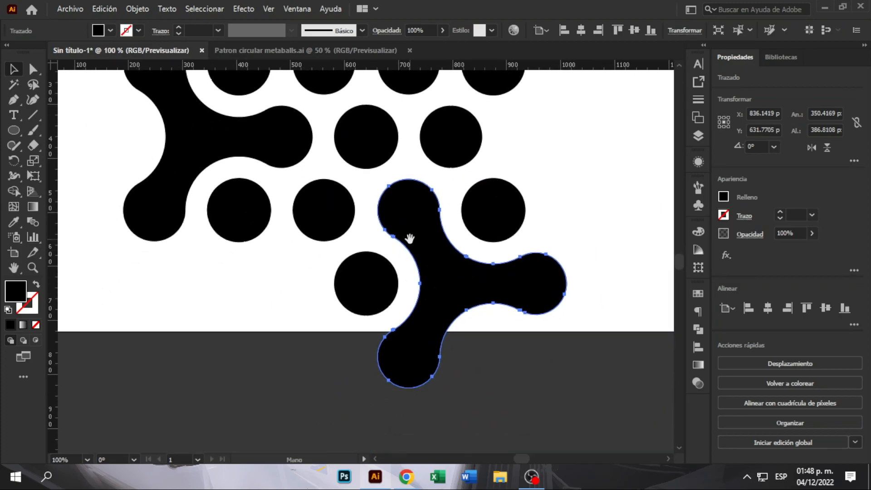
- Duplicate the lower three-armed shape, flip the copy horizontally and place it symmetrically on the other side of the bottom circle
left_click_drag(462, 272, 283, 284)
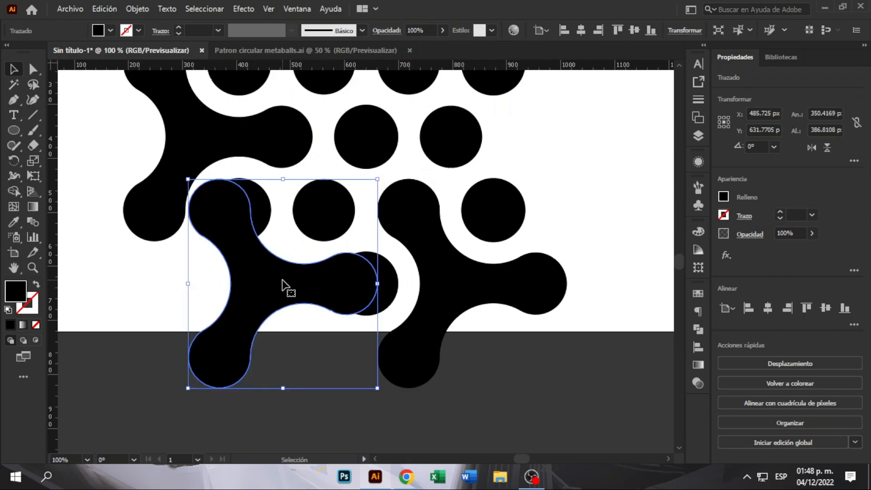
left_click(811, 148)
left_click_drag(308, 270, 285, 271)
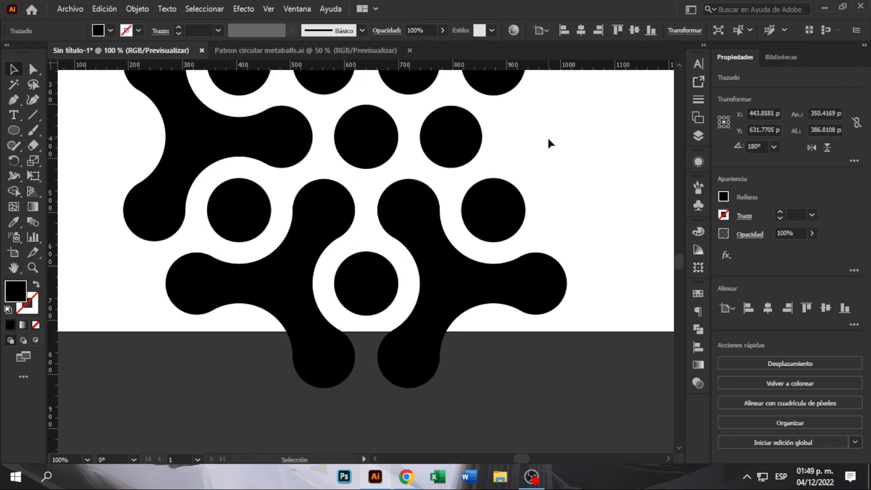
left_click(547, 144)
key("ctrl+minus")
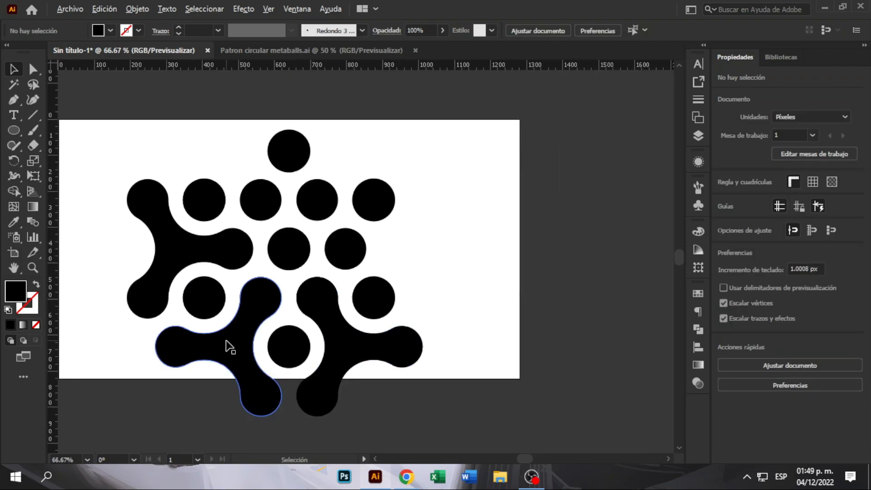
- Duplicate the flipped three-armed shape onto the small circle at the middle row's open end, opposite the original shape
left_click_drag(222, 349, 415, 252)
key("ctrl+plus")
key("ctrl+minus")
- Duplicate both lower three-armed shapes upwards so the copies surround the top circle and cover the upper row's small circles
left_click(400, 338)
left_click(295, 333, "shift")
left_click_drag(393, 336, 391, 141)
scroll(335, 188, "up", 3)
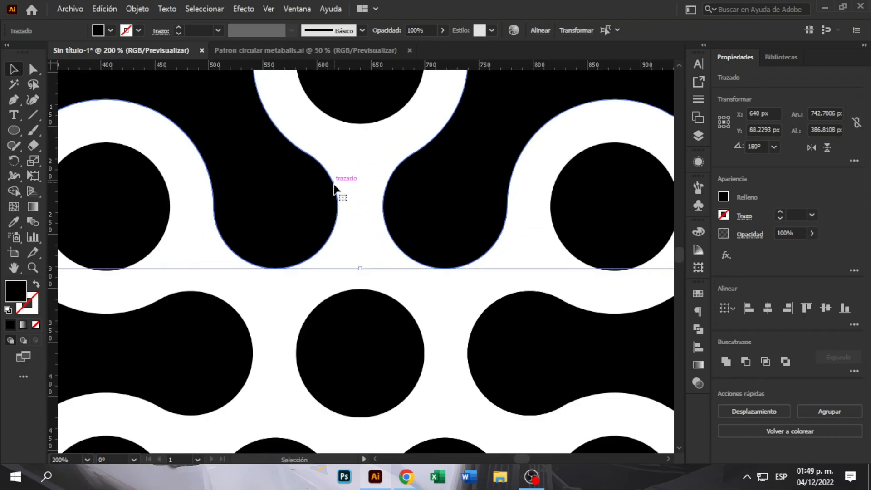
left_click(360, 192)
- Select the whole metaball arrangement and combine its overlapping shapes with the Pathfinder Merge operation
scroll(360, 193, "down", 4)
left_click_drag(530, 141, 257, 361)
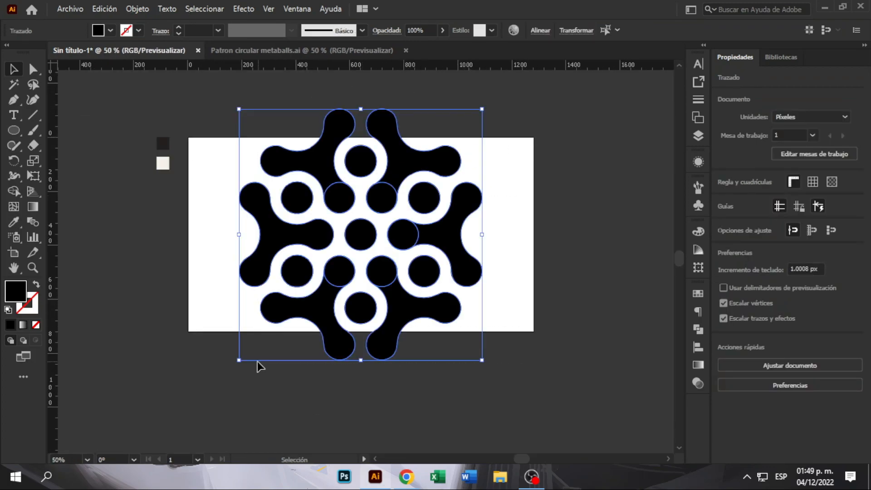
left_click(694, 329)
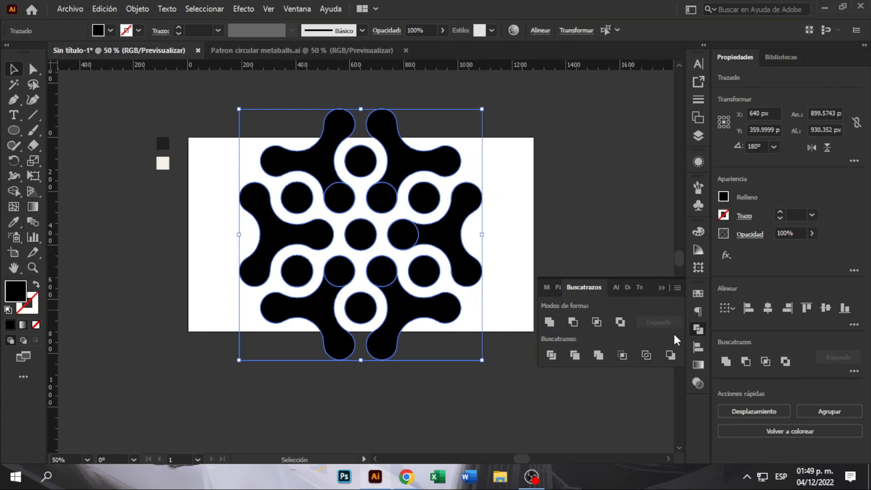
left_click(605, 355)
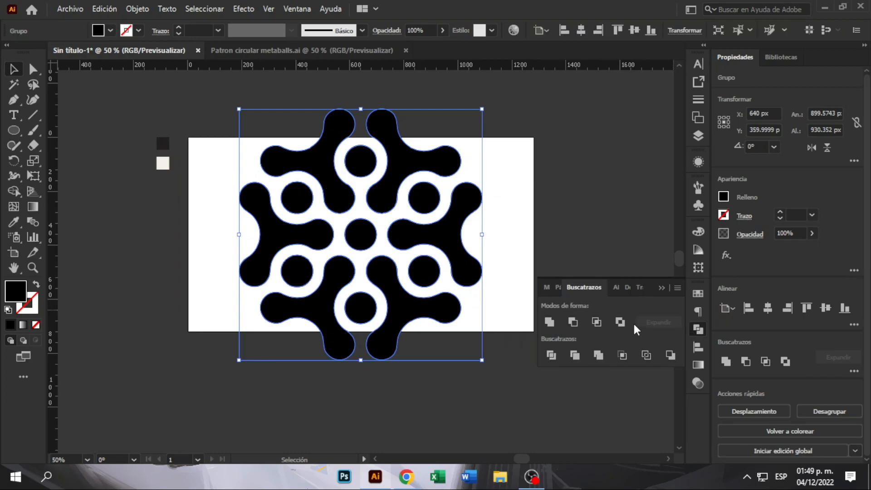
left_click(661, 289)
- Scale the metaball group down to about 594 by 615 px and centre it on the artboard
left_click_drag(482, 110, 400, 195)
left_click_drag(372, 281, 408, 243)
left_click(826, 308)
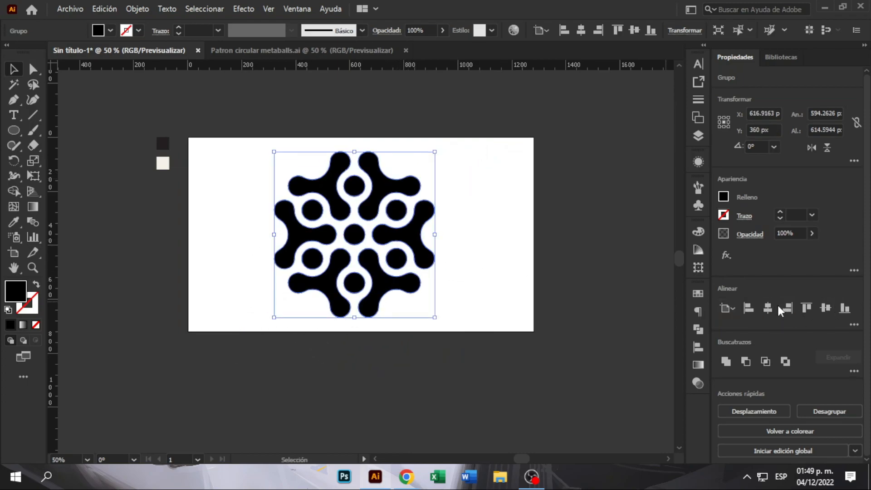
left_click(768, 308)
left_click(465, 233)
scroll(424, 230, "up", 1)
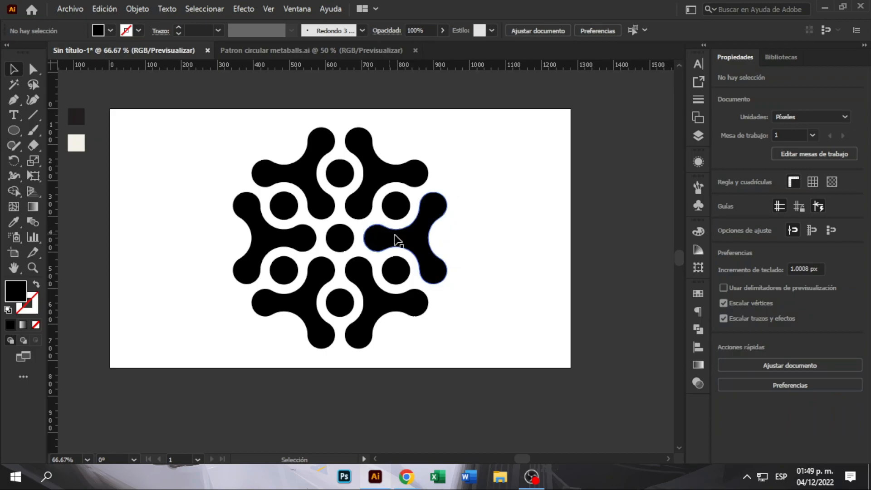
- Create a new pattern from the metaball group and dismiss the notice about the added swatch
left_click(343, 230)
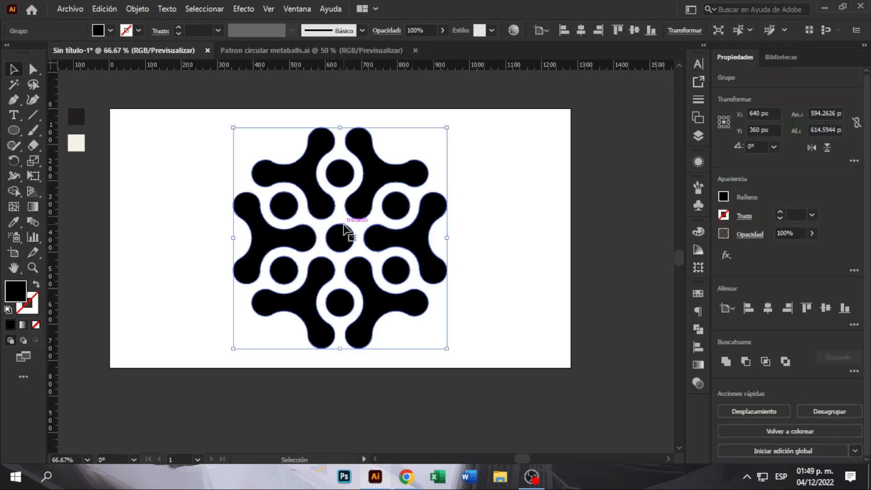
left_click(147, 7)
mouse_move(321, 340)
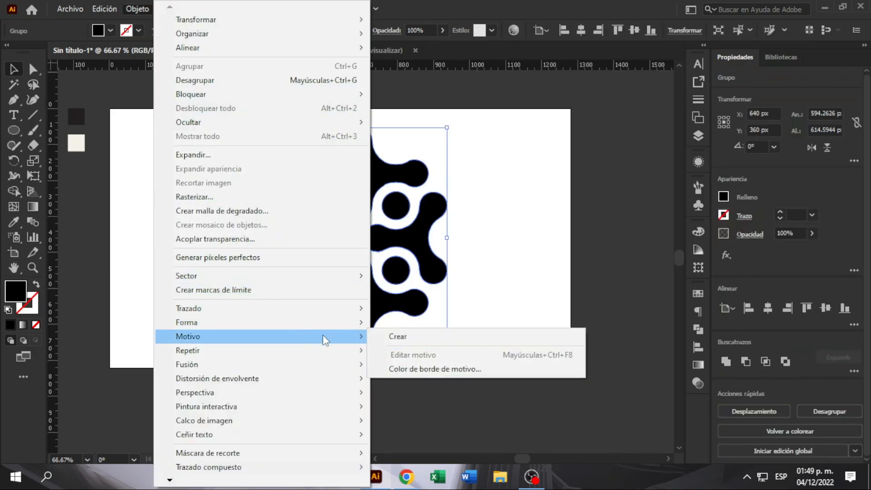
left_click(397, 336)
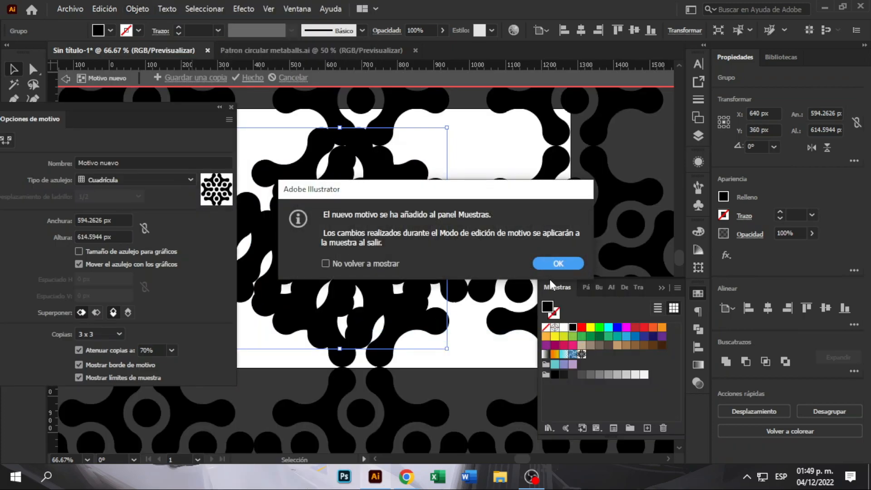
left_click(554, 262)
left_click(358, 255)
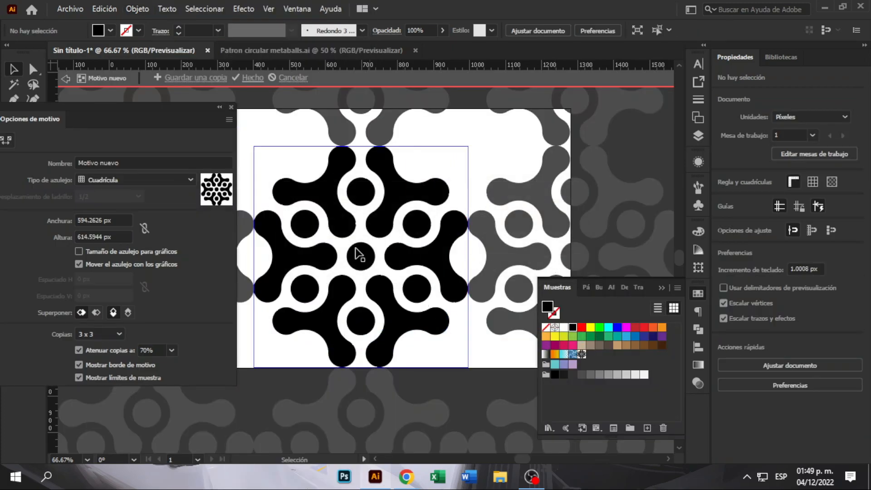
- Set the pattern's tile type to Hexadecimal por columna and put the swatches away
left_click(152, 180)
left_click(148, 230)
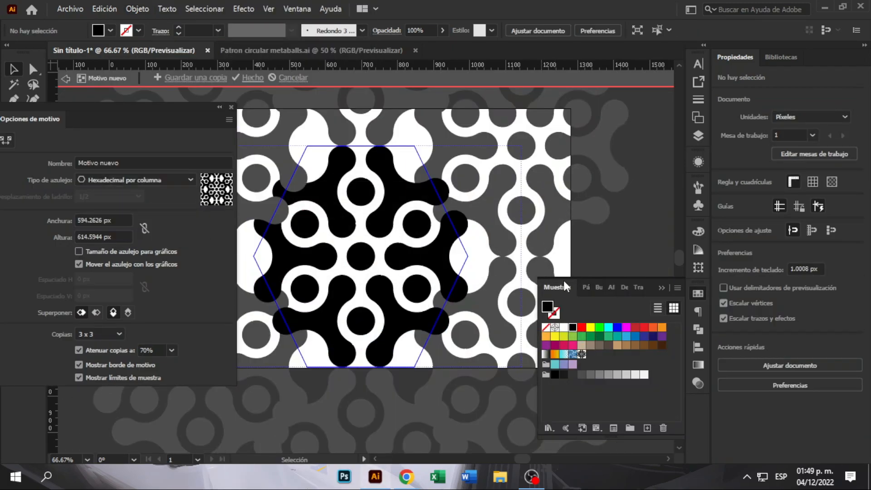
left_click(661, 288)
- Set the hexagonal pattern tile's height to 359 px, reducing it gradually until the metaball copies line up vertically
scroll(357, 224, "up", 1)
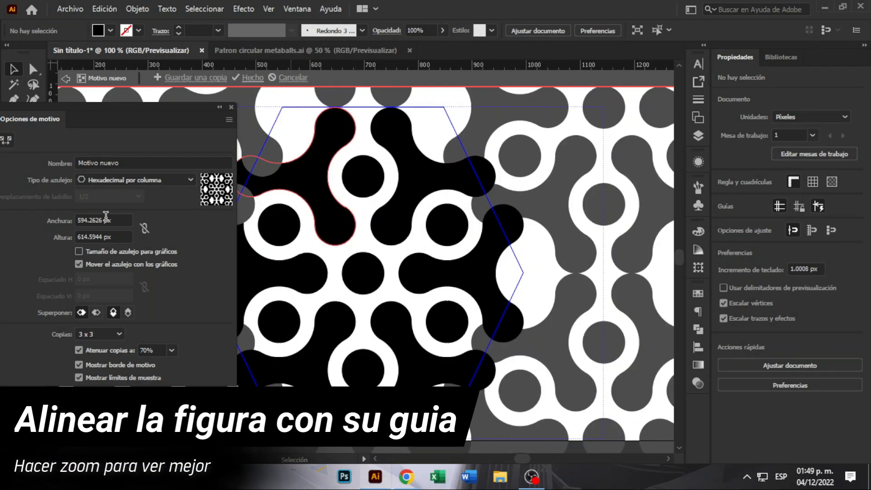
triple_click(127, 233)
type("572")
key("Return")
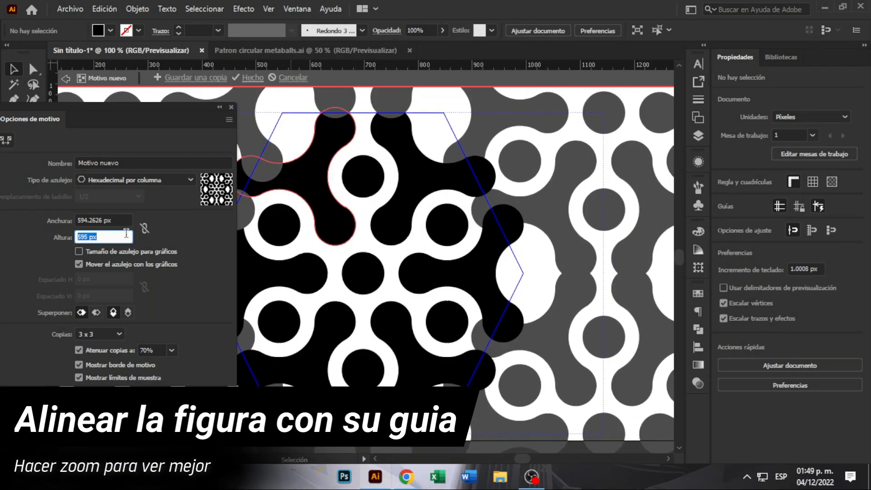
type("519")
key("Return")
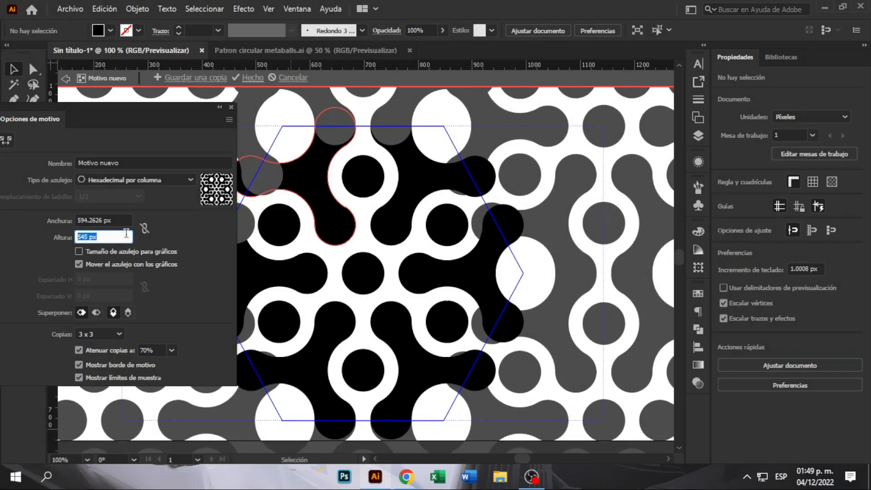
type("461")
key("Return")
type("402")
key("Return")
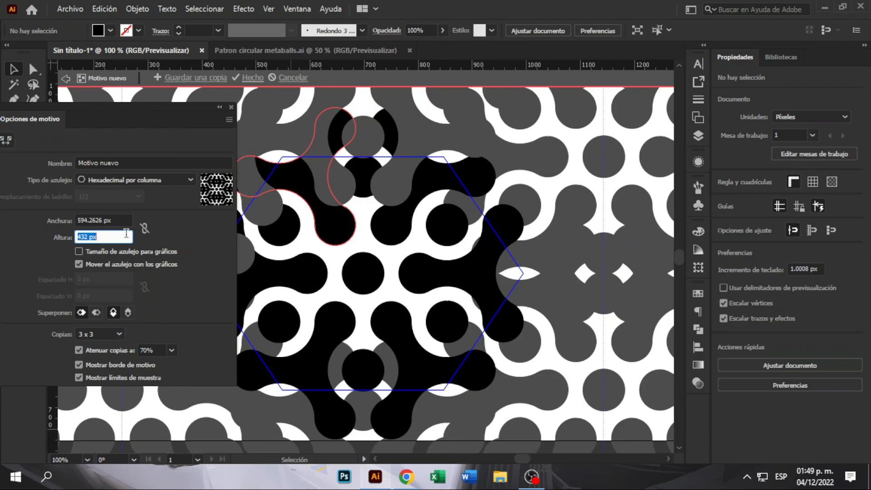
type("362")
key("Return")
key("Down")
key("Down")
key("Down")
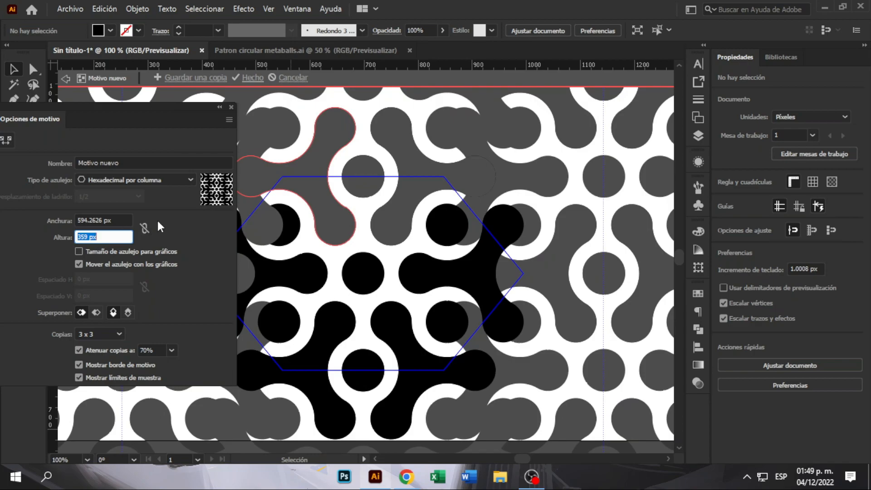
- Reduce the pattern tile's width to 415 px so the copies join seamlessly, and finish pattern editing
left_click(117, 216)
type("599")
key("Return")
key("Down")
key("Down")
key("Down")
key("Down")
key("Down")
key("Down")
key("Down")
key("Down")
key("Down")
key("Down")
key("Down")
key("Down")
key("Down")
key("Down")
key("Down")
key("Down")
key("Down")
key("Down")
key("Down")
key("Down")
key("Down")
key("Down")
key("Down")
key("Down")
key("Down")
key("Down")
key("Down")
key("Down")
key("Down")
key("Down")
key("Down")
key("Down")
key("Down")
key("Down")
key("Down")
key("Down")
key("Down")
key("Down")
key("Down")
key("Down")
key("Down")
key("Down")
key("Down")
key("Down")
key("Down")
key("Down")
key("Down")
key("Down")
key("Down")
key("Down")
key("Down")
key("Down")
key("Down")
key("Down")
key("Down")
key("Down")
key("Down")
key("Down")
key("Down")
key("Down")
key("Down")
key("Down")
key("Down")
key("Down")
key("Down")
key("Down")
key("Down")
key("Down")
key("Down")
key("Down")
key("Down")
key("Down")
key("Down")
key("Down")
key("Down")
key("Up")
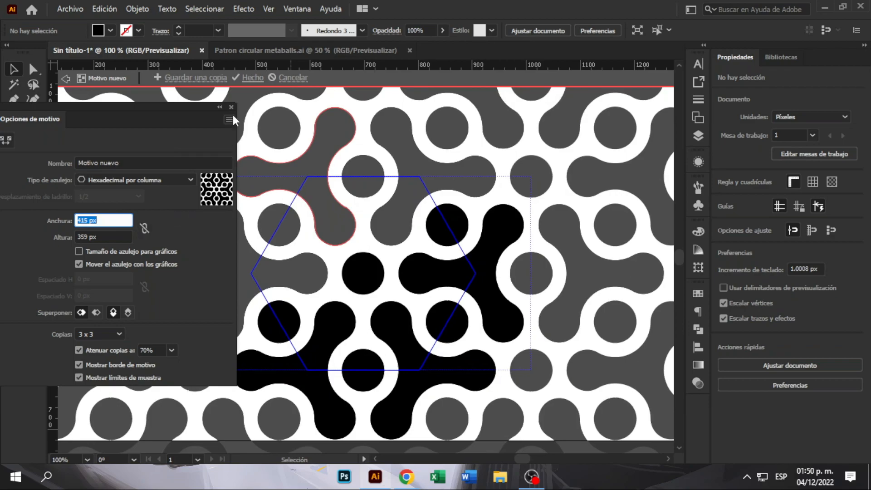
left_click(254, 81)
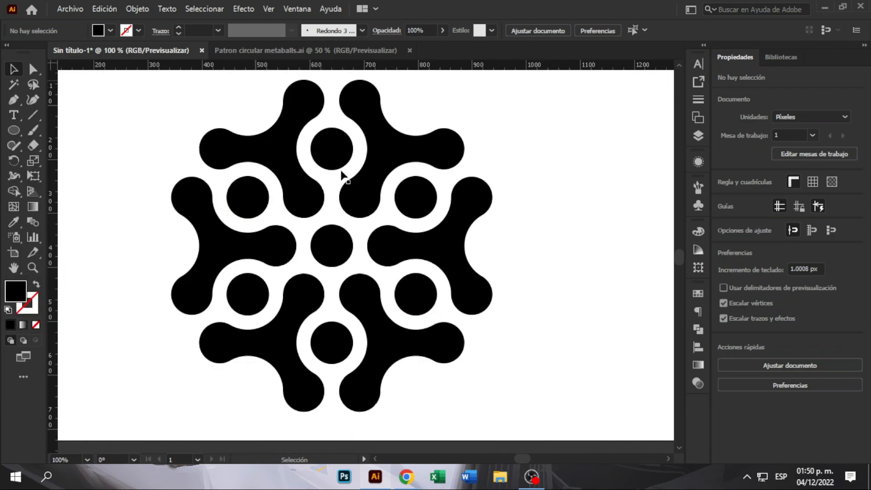
- Move the metaball group off the artboard to the empty canvas on its right, at about X 1847 px
scroll(343, 172, "down", 3)
left_click_drag(412, 137, 289, 272)
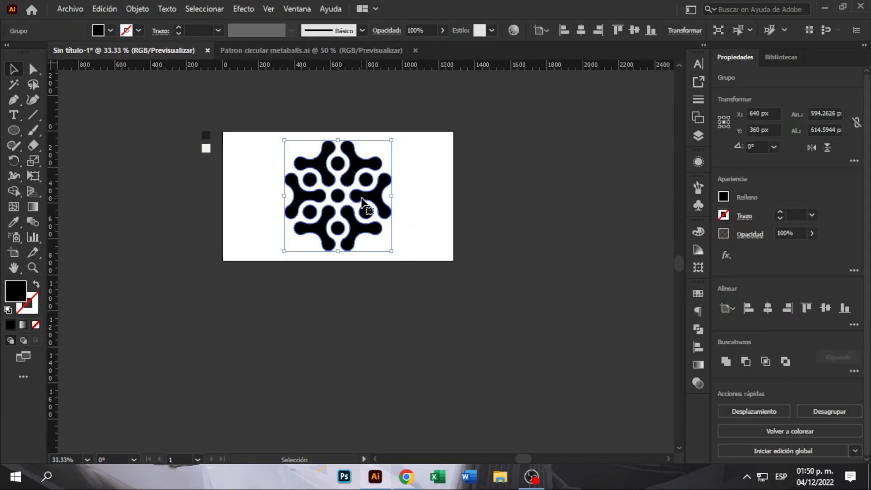
left_click_drag(363, 196, 580, 195)
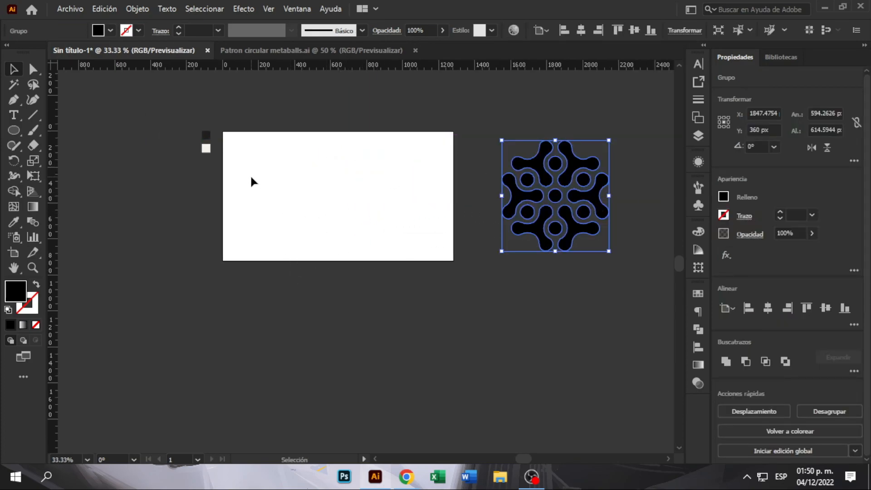
- Create a 1280 by 720 px rectangle and centre it horizontally and vertically on the artboard
scroll(250, 174, "up", 1)
left_click(353, 183)
left_click_drag(375, 181, 350, 204)
left_click_drag(12, 134, 37, 128)
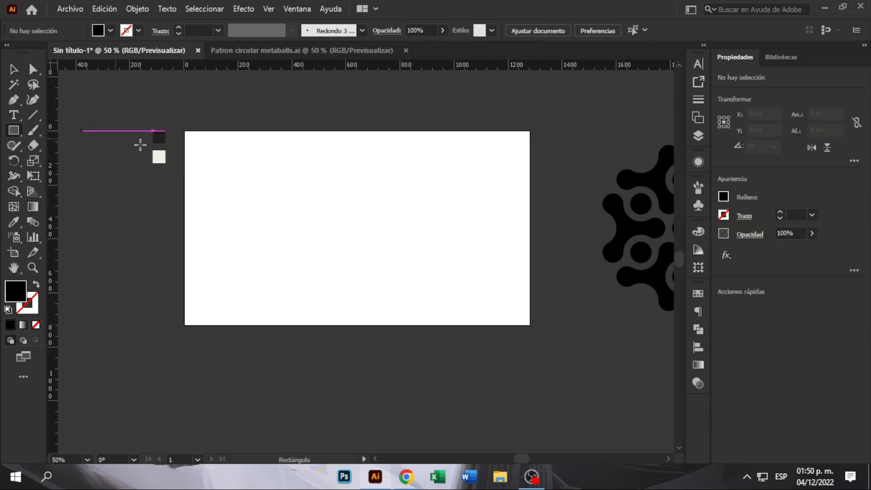
left_click(312, 206)
left_click(405, 259)
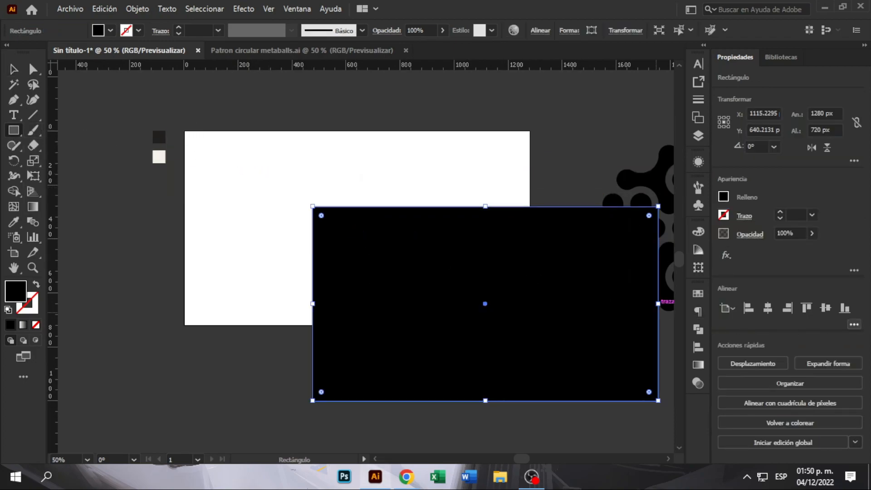
left_click(824, 308)
left_click(768, 308)
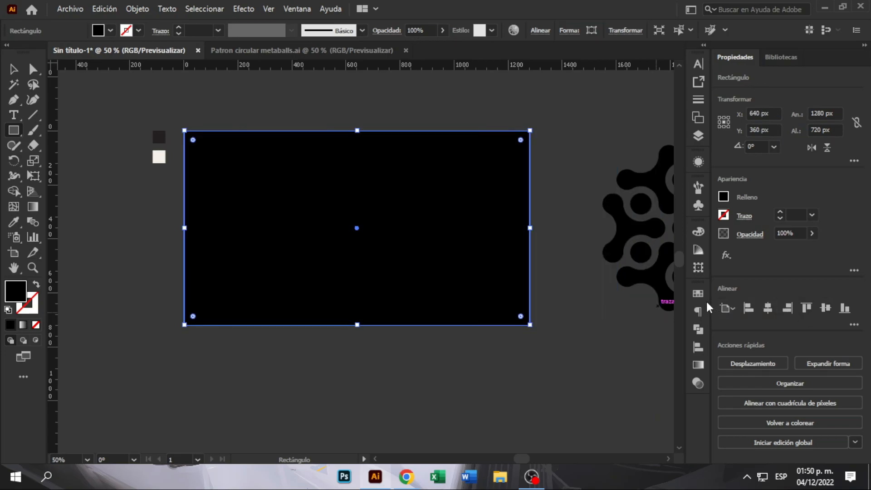
- Fill the artboard-sized rectangle with the new metaball pattern swatch
left_click(699, 296)
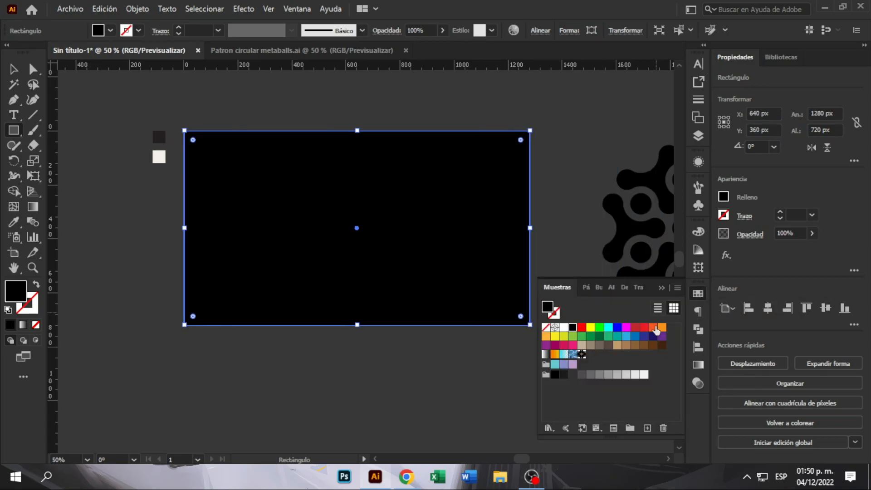
left_click(580, 354)
left_click(660, 288)
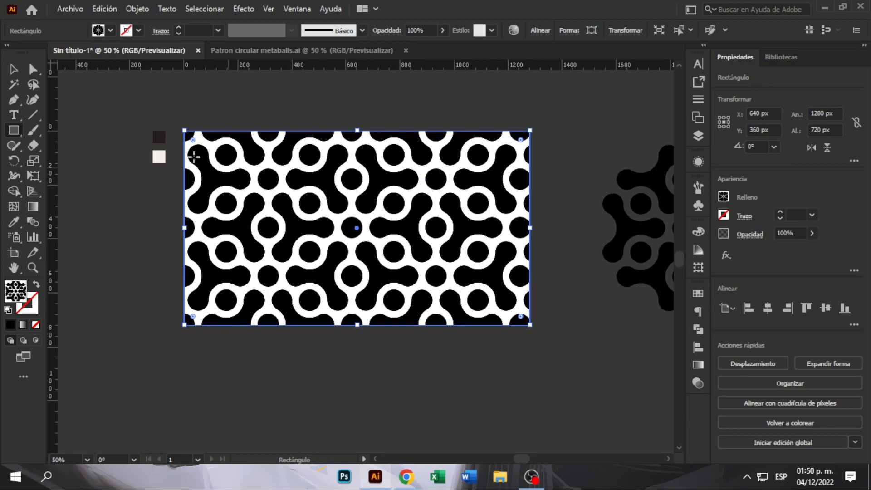
left_click(12, 70)
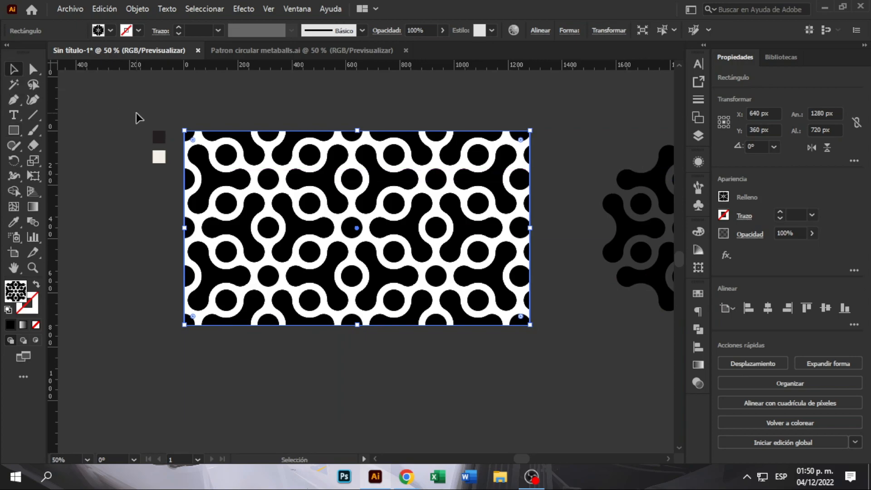
- Move only the pattern inside the rectangle horizontally by 1262 px, with Transformar objetos off and Transformar patrones on
scroll(324, 196, "up", 1, "alt")
right_click(388, 222)
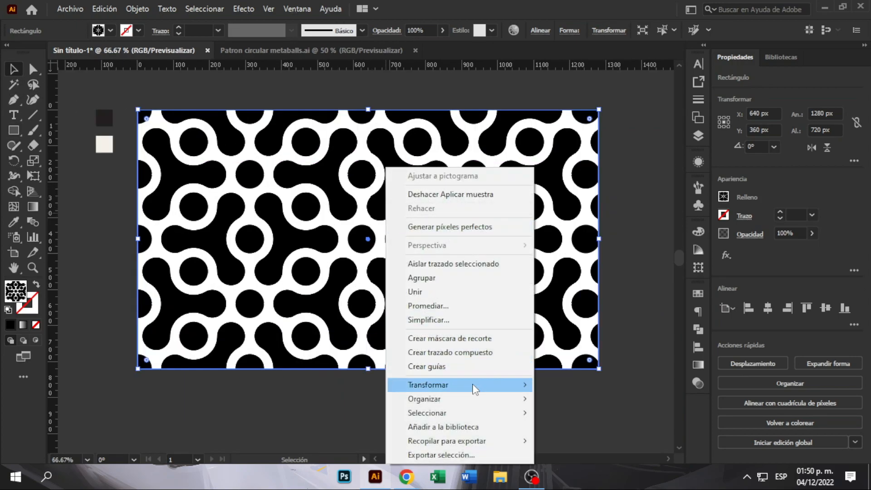
mouse_move(513, 387)
left_click(599, 292)
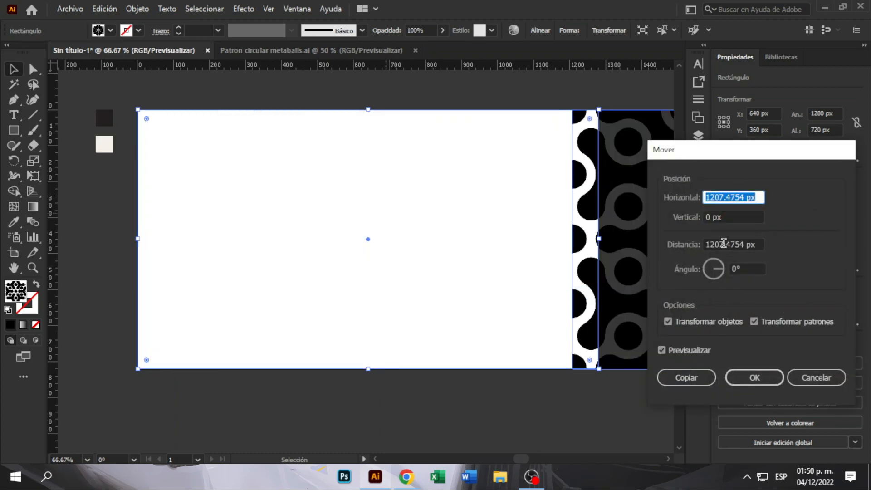
left_click(668, 322)
double_click(742, 198)
type("1213")
key("Up")
key("Up")
key("Up")
key("Up")
key("Up")
key("Up")
key("Up")
key("Up")
key("Up")
key("Up")
key("Up")
key("Up")
key("Up")
key("Up")
key("Up")
key("Up")
key("Up")
key("Up")
key("Up")
key("Up")
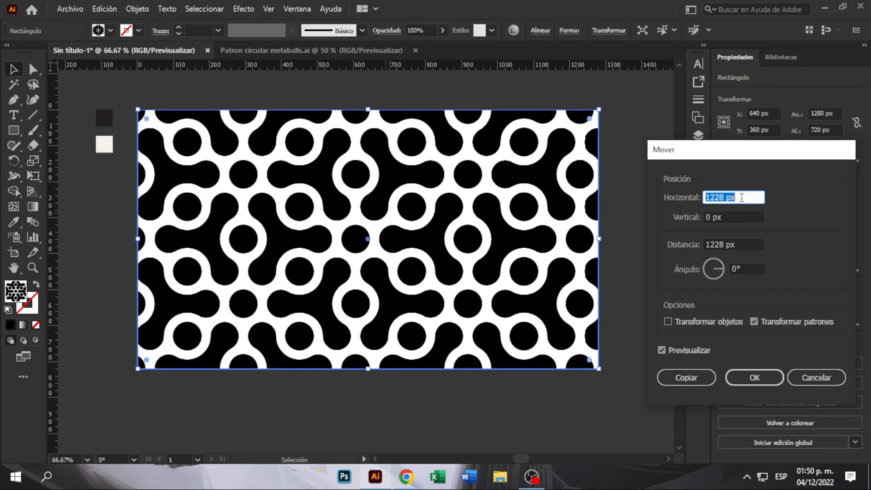
key("Up")
key("Up")
key("Up")
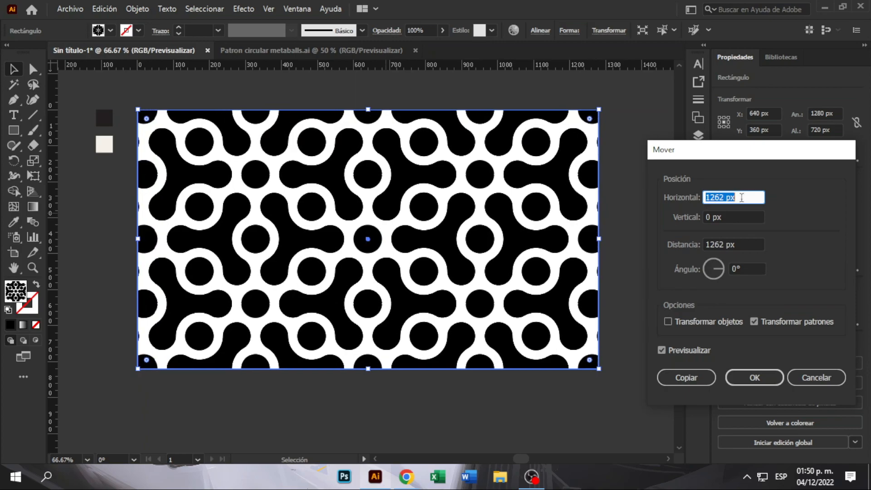
left_click(746, 374)
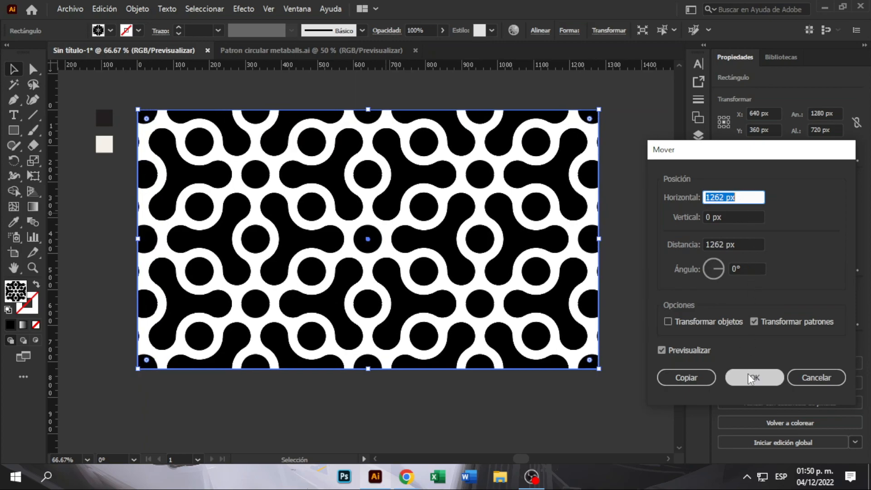
- Expand the rectangle's pattern fill into editable shapes
left_click(138, 10)
left_click(217, 151)
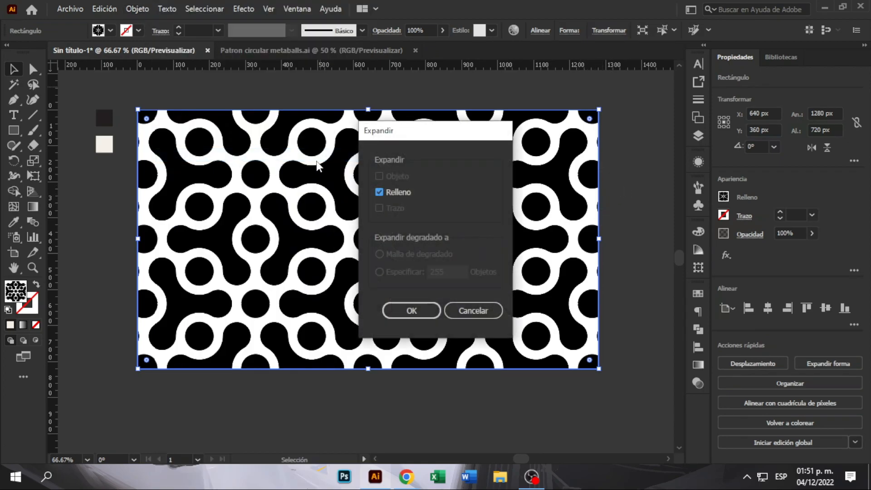
left_click(413, 311)
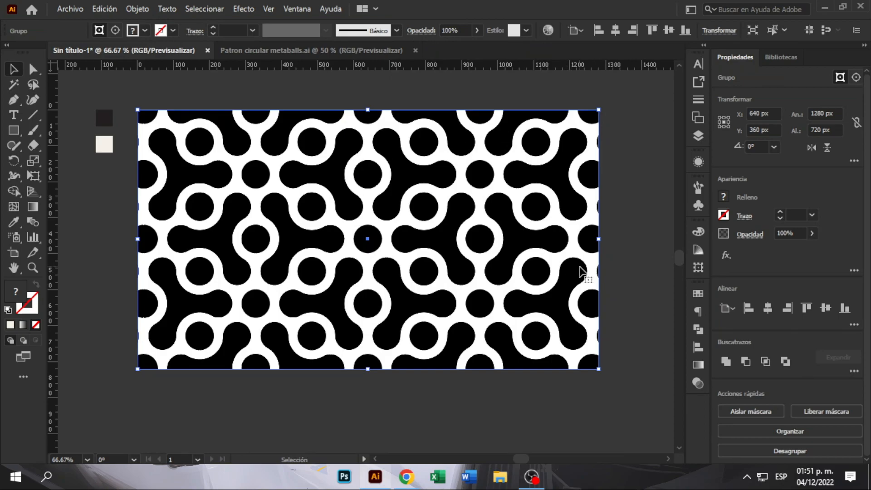
- Apply the Pathfinder Crop operation to the expanded pattern, followed by Merge to join its split shapes
left_click(699, 334)
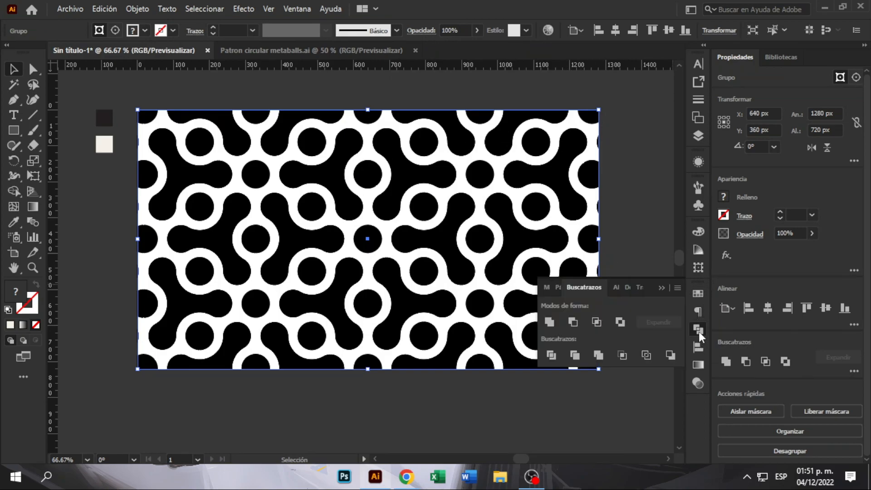
left_click(622, 355)
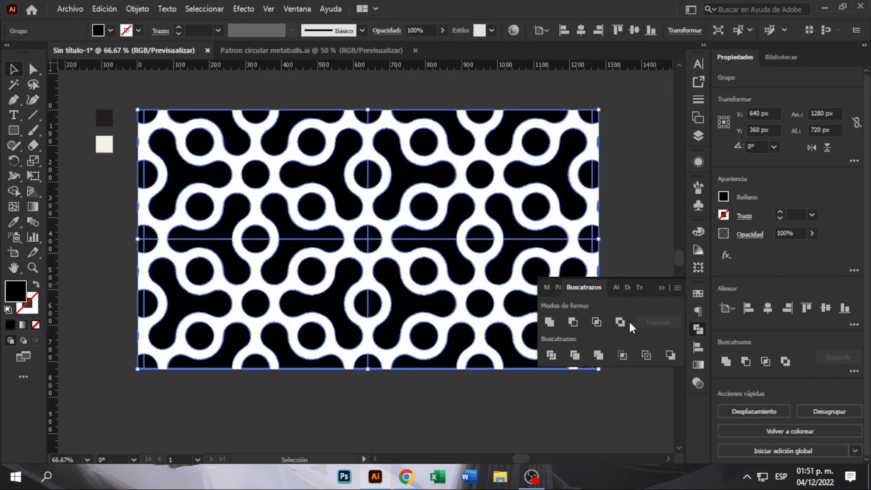
left_click(598, 355)
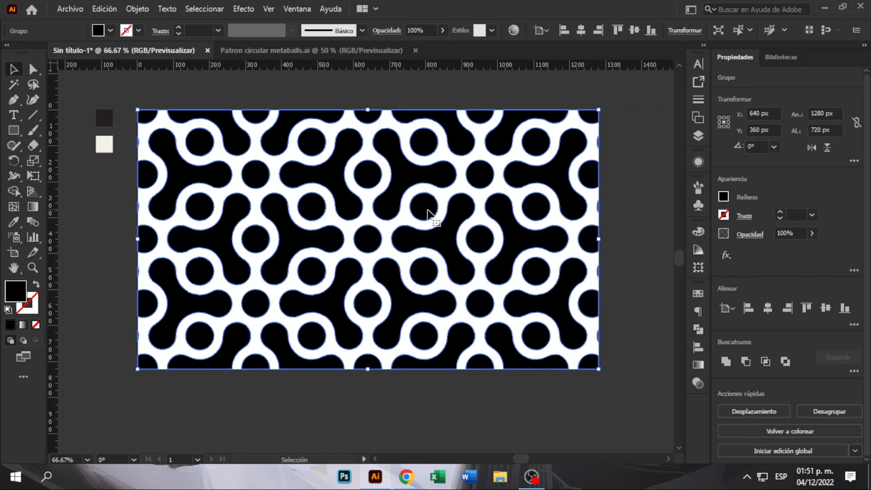
- Ungroup the merged pattern and select one three-armed shape to check that it is separate
right_click(446, 234)
left_click(496, 344)
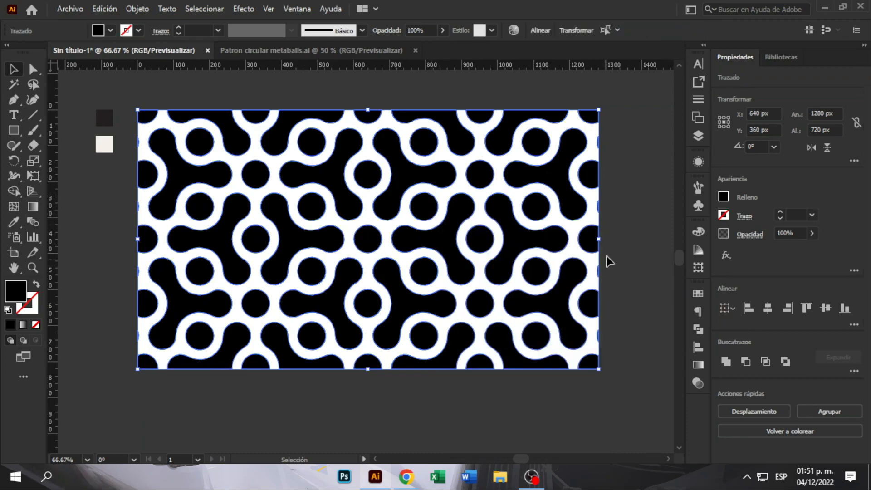
left_click(622, 243)
left_click(459, 218)
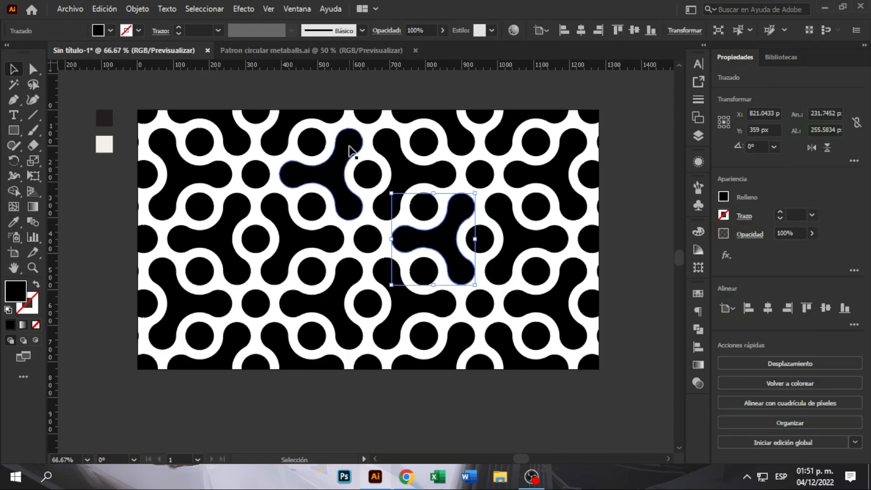
- Select all the pattern shapes on the artboard and group them
left_click_drag(616, 95, 384, 236)
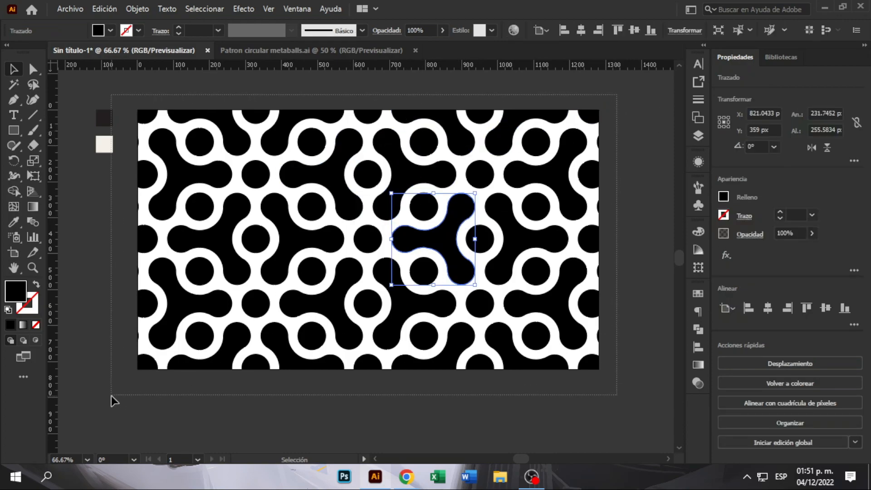
key("ctrl+a")
right_click(322, 168)
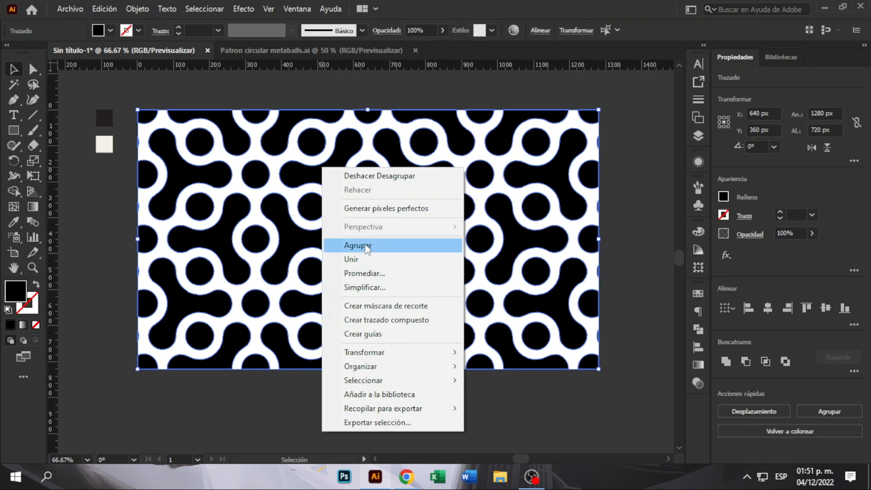
left_click(363, 248)
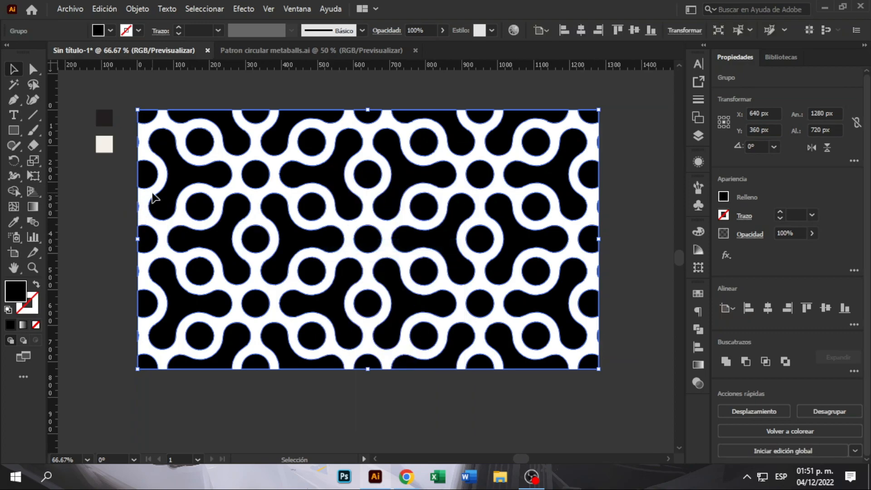
- Recolour the grouped pattern with the dark colour sampled from the small square beside the artboard
key("i")
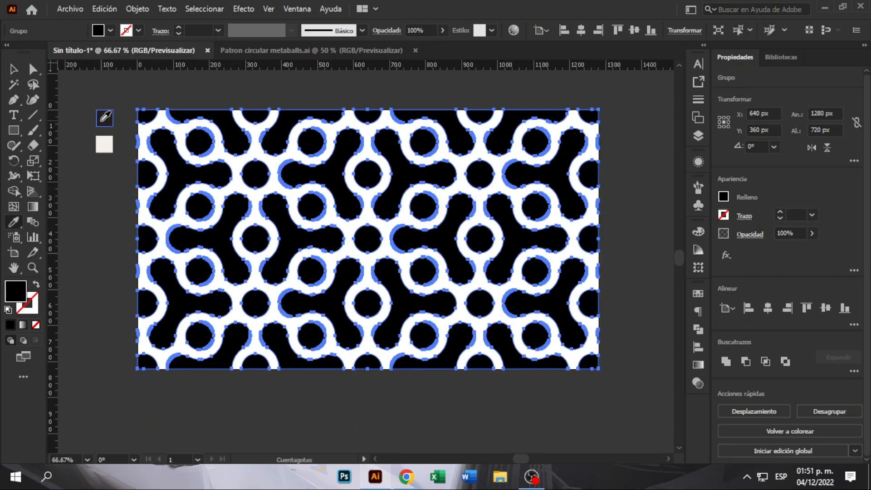
left_click(103, 118)
key("v")
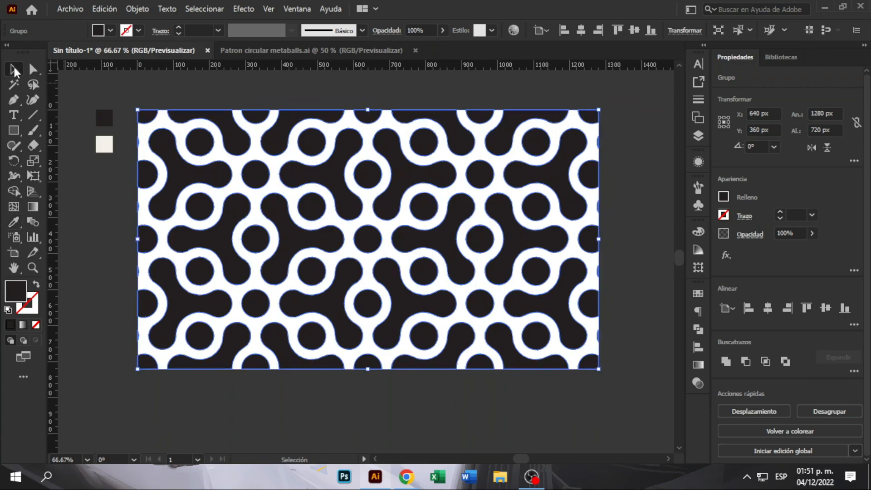
- Create a 1280 × 720 px rectangle and centre it horizontally and vertically on the artboard
left_click(94, 102)
key("m")
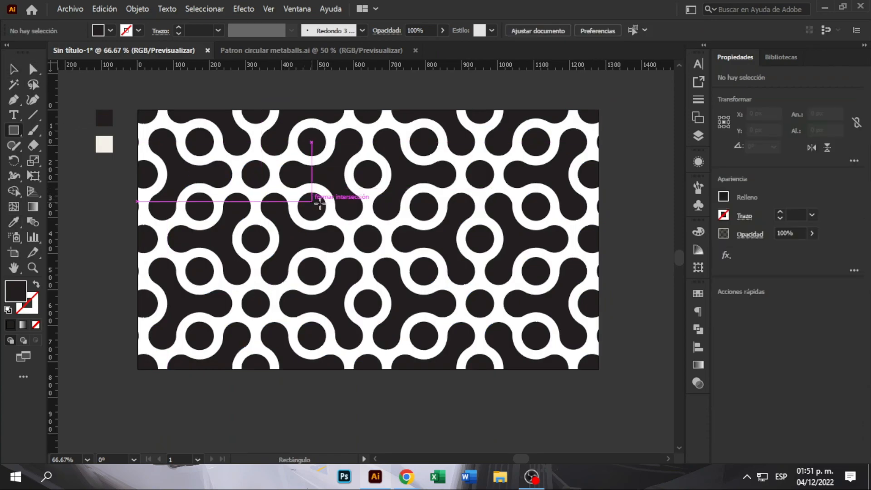
left_click(391, 211)
left_click(405, 259)
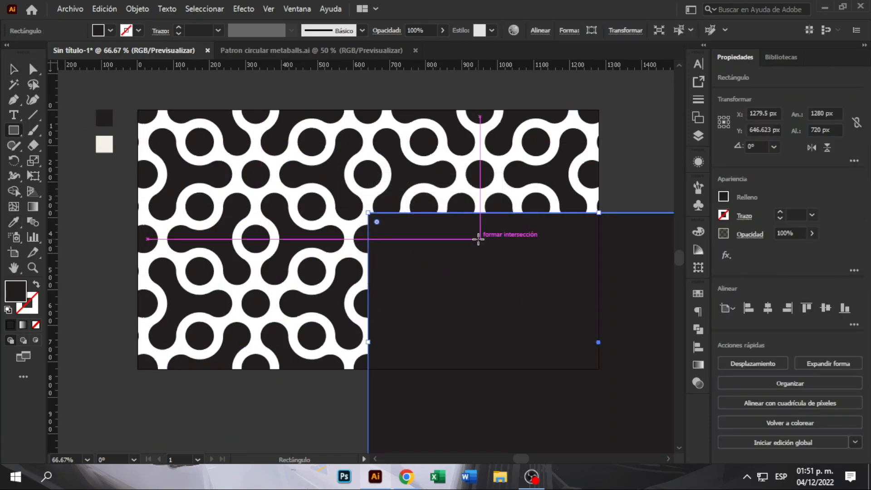
left_click(825, 308)
left_click(767, 308)
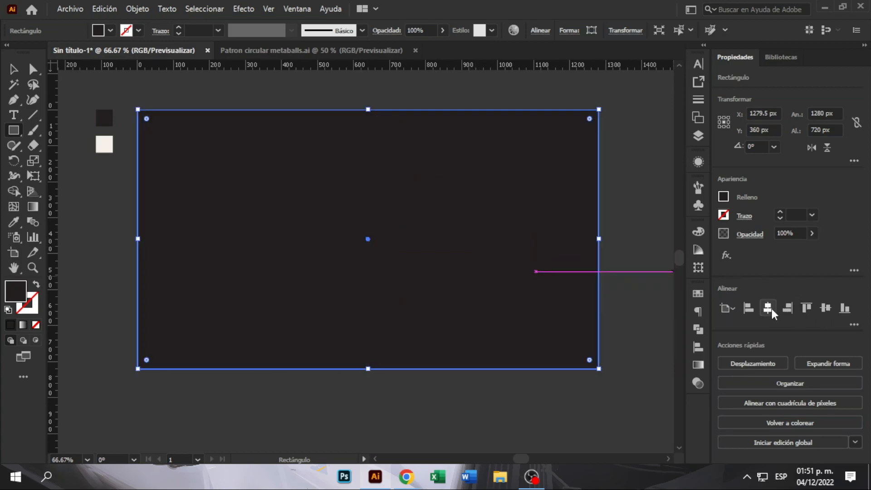
- Recolour the artboard-sized rectangle with the cream colour sampled from the small light square beside the artboard
left_click(15, 68)
key("i")
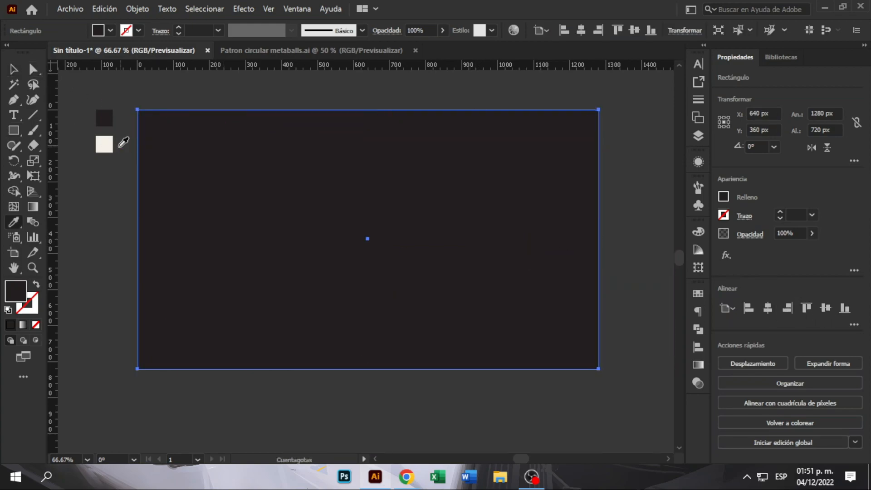
left_click(105, 143)
left_click(13, 70)
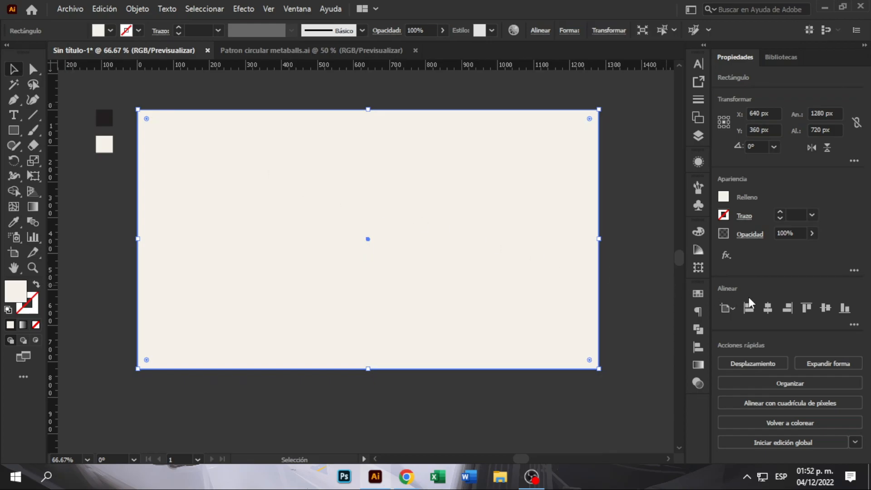
- Send the cream rectangle behind the dark pattern shapes as their background and deselect it
right_click(577, 278)
mouse_move(649, 402)
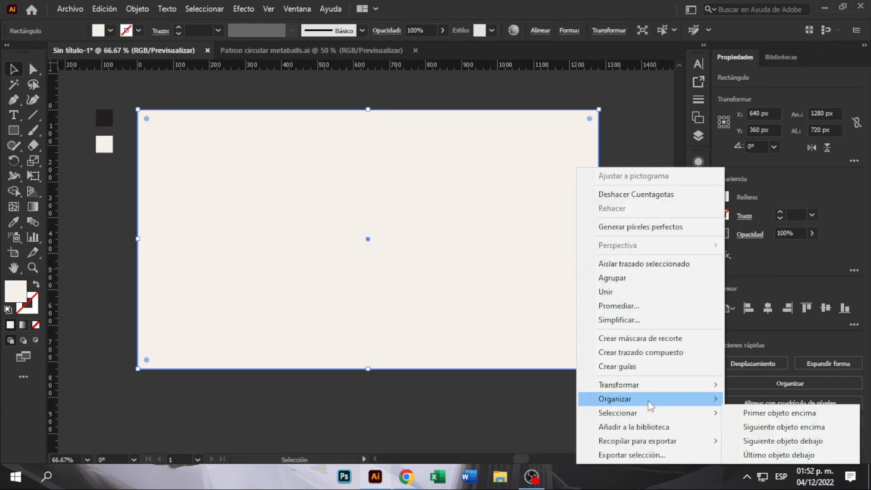
left_click(557, 441)
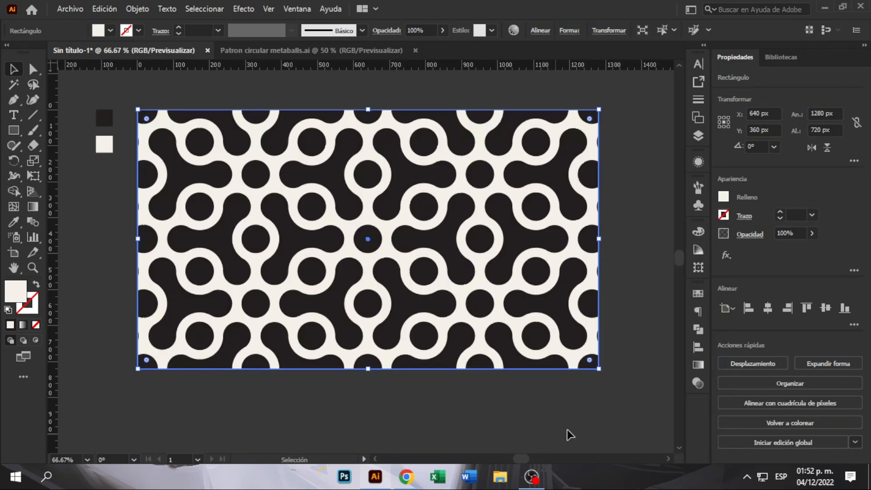
left_click(639, 355)
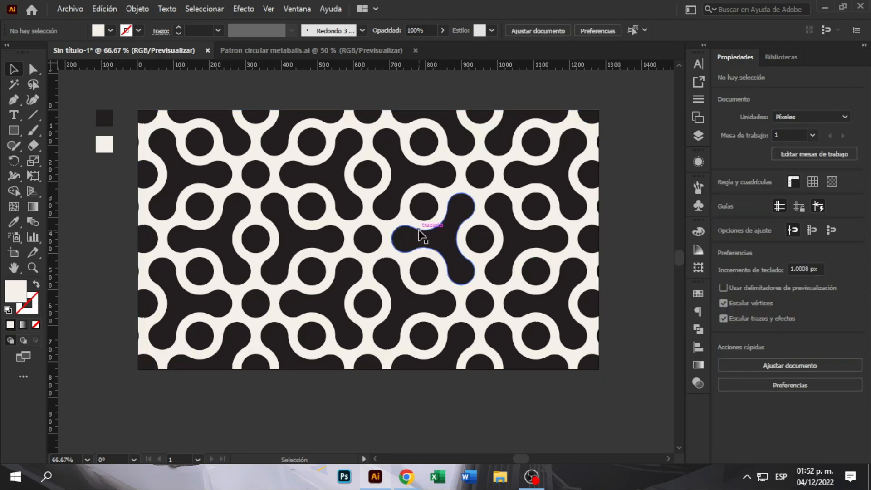